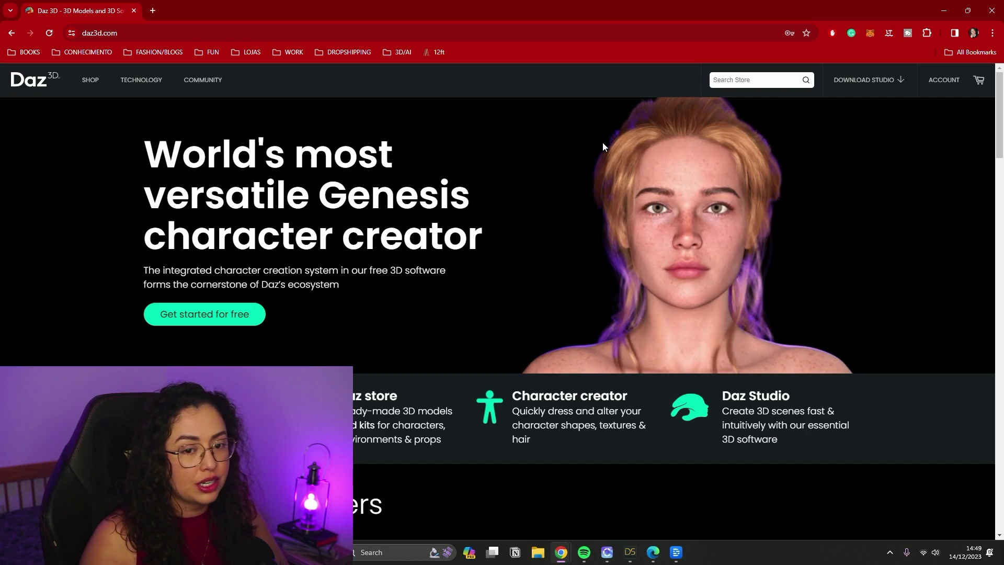
Step: Check Install Manager's Ready to Download, Ready to Install and Installed lists, then return to DAZ Studio
{"action": "mouse_move", "coordinate": [175, 88]}
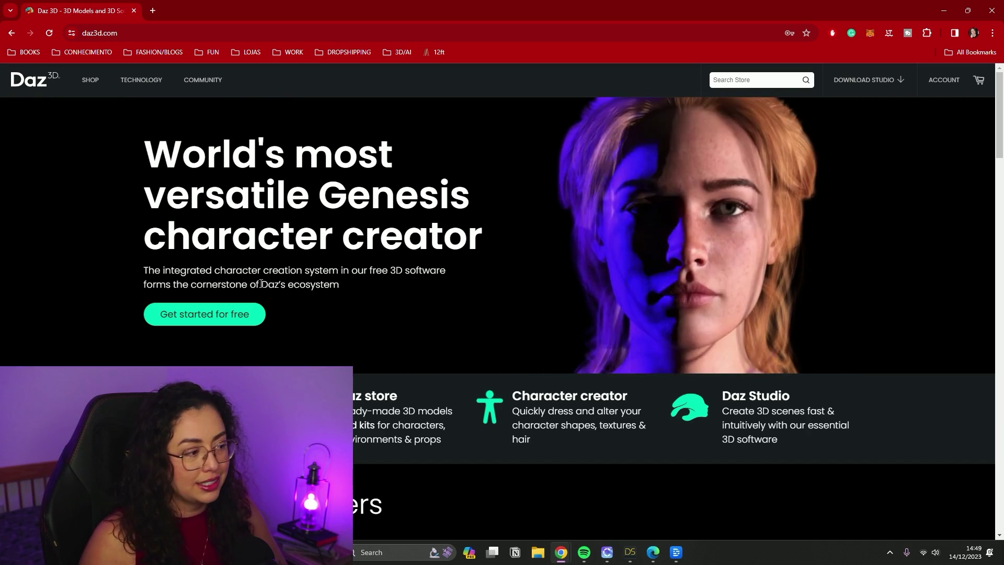
{"action": "scroll", "coordinate": [517, 255], "scroll_direction": "down", "scroll_amount": 10}
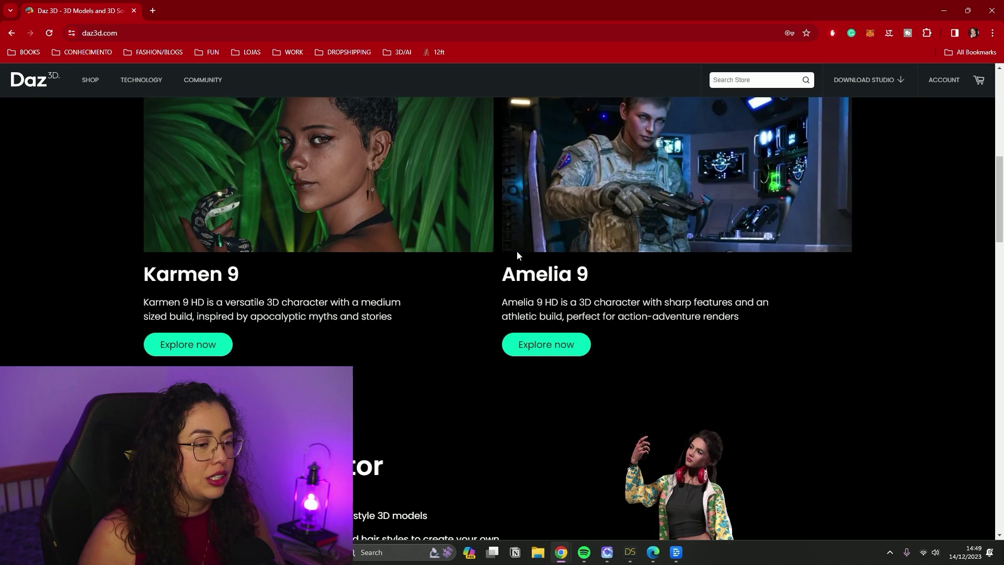
{"action": "scroll", "coordinate": [909, 204], "scroll_direction": "up", "scroll_amount": 10}
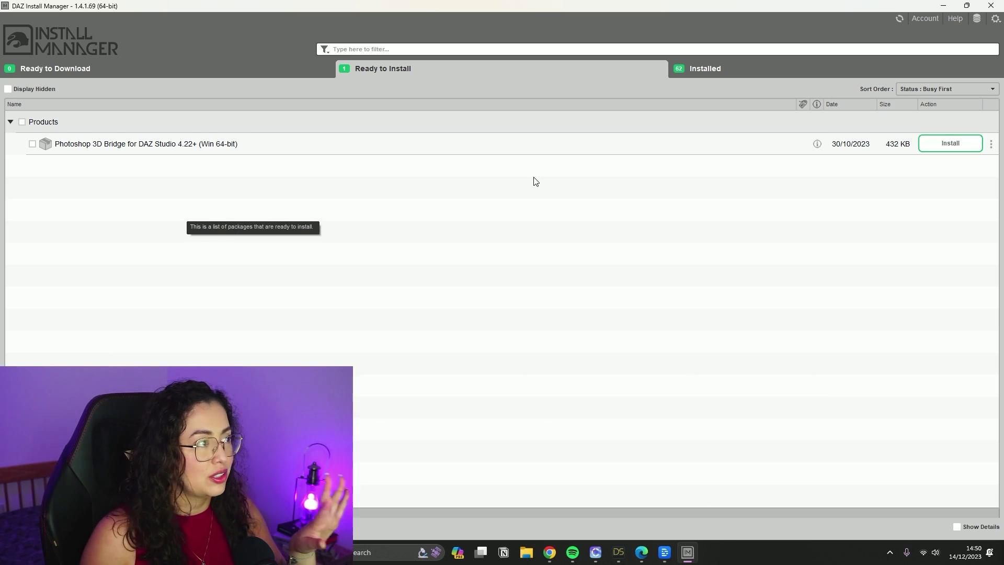
{"action": "left_click", "coordinate": [157, 74]}
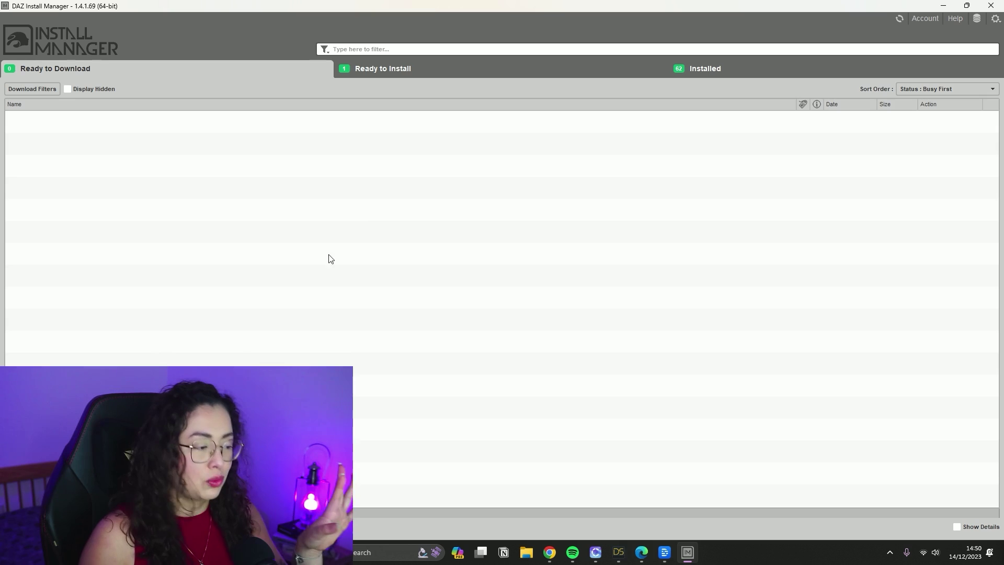
{"action": "left_click", "coordinate": [426, 73]}
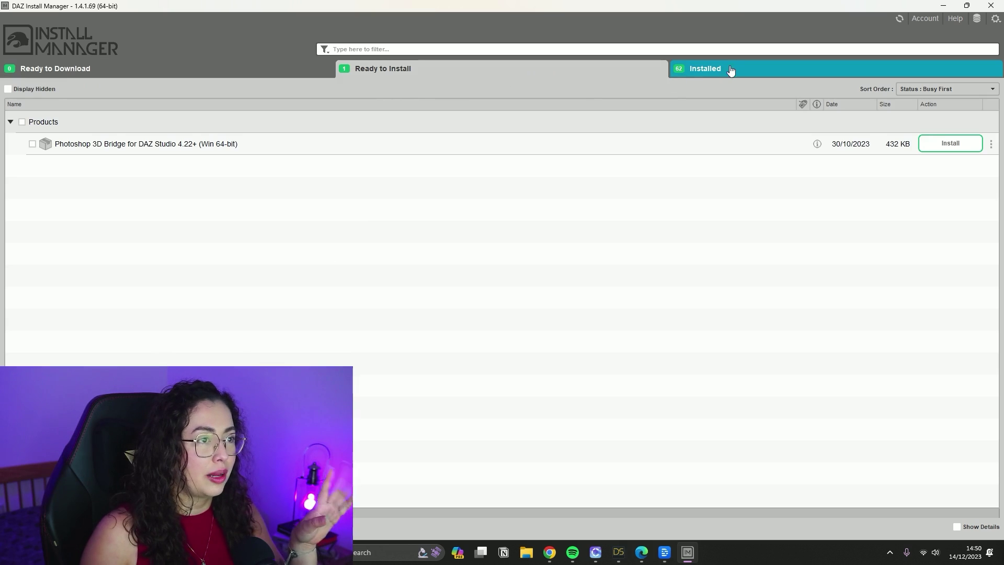
{"action": "left_click", "coordinate": [684, 73]}
{"action": "left_click", "coordinate": [157, 68]}
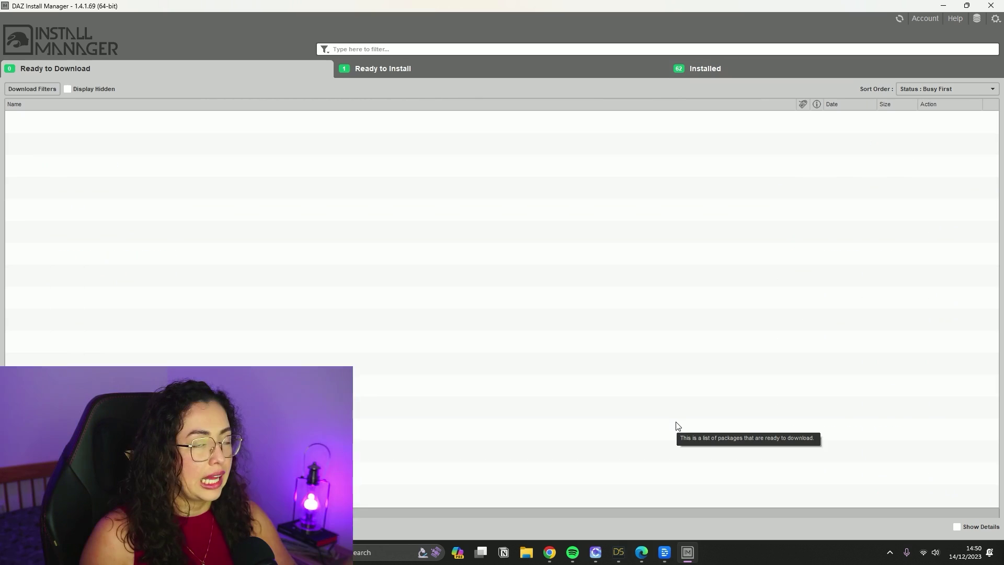
{"action": "left_click", "coordinate": [619, 553]}
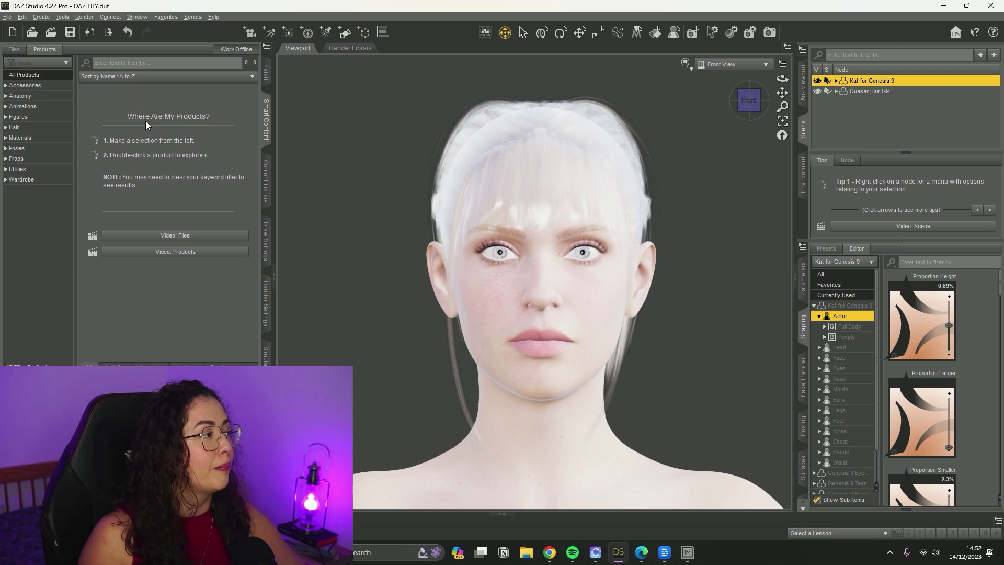
Step: Toggle Smart Content between file and product browsing, then list all installed products
{"action": "left_click", "coordinate": [16, 50]}
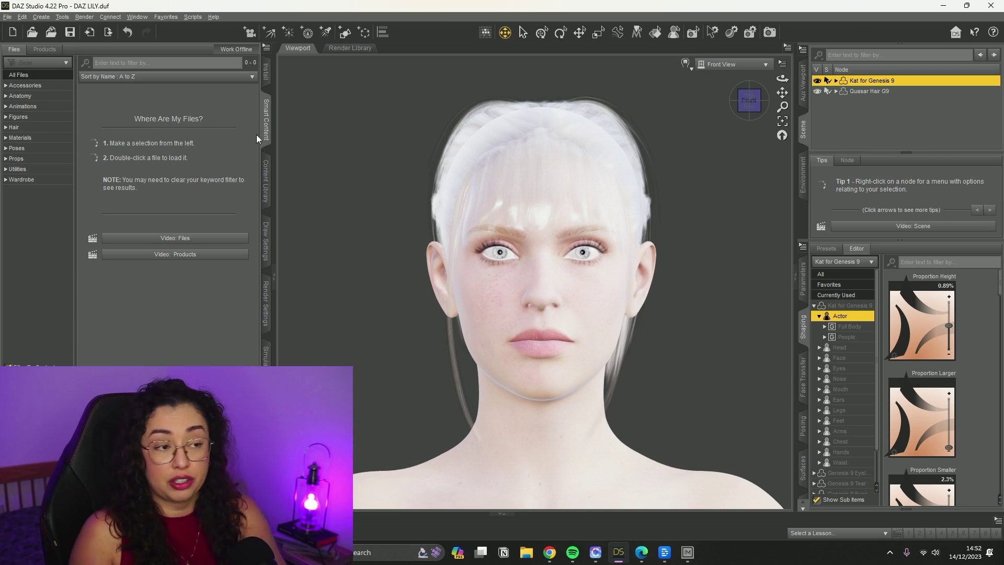
{"action": "left_click", "coordinate": [42, 49]}
{"action": "left_click", "coordinate": [21, 50]}
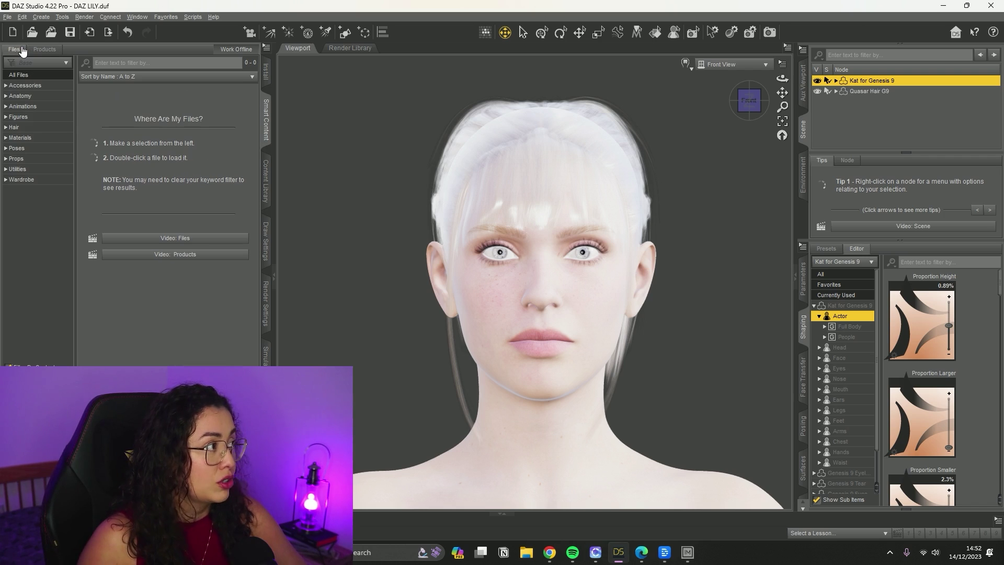
{"action": "left_click", "coordinate": [55, 50]}
{"action": "left_click", "coordinate": [34, 77]}
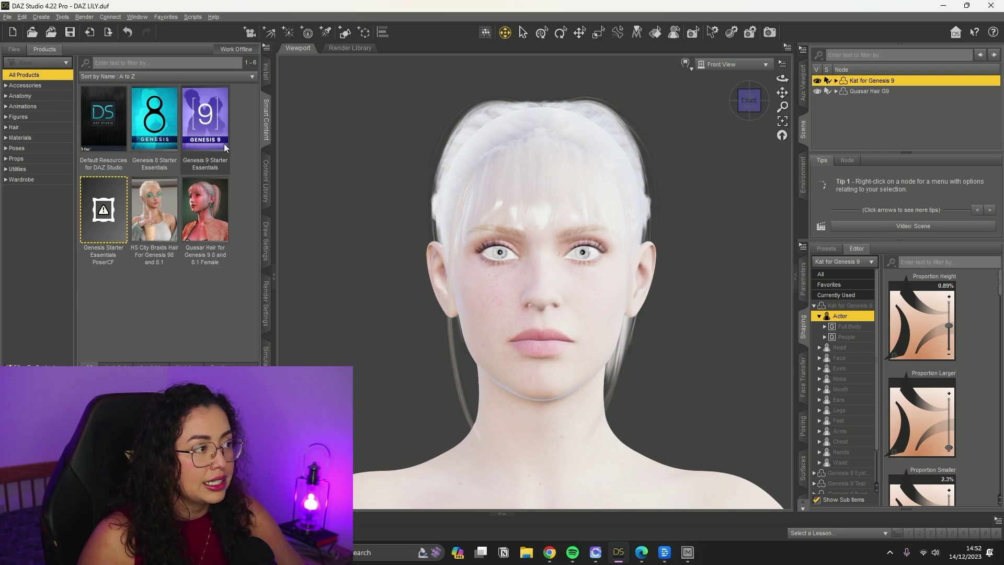
Step: Open Genesis 9 Starter Essentials and browse its Anatomy, then Figures content
{"action": "left_click", "coordinate": [206, 110]}
{"action": "left_click", "coordinate": [21, 157]}
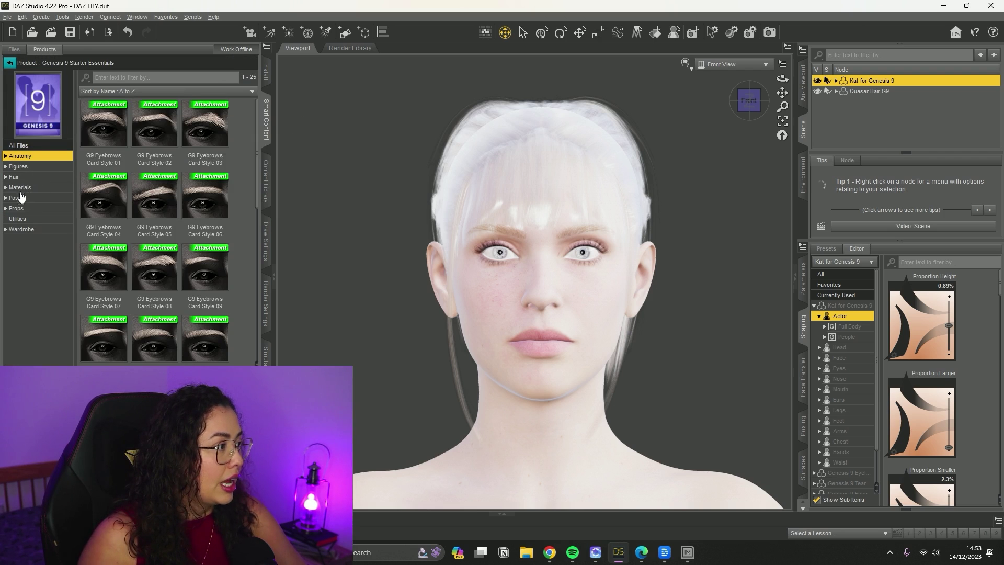
{"action": "left_click", "coordinate": [20, 166]}
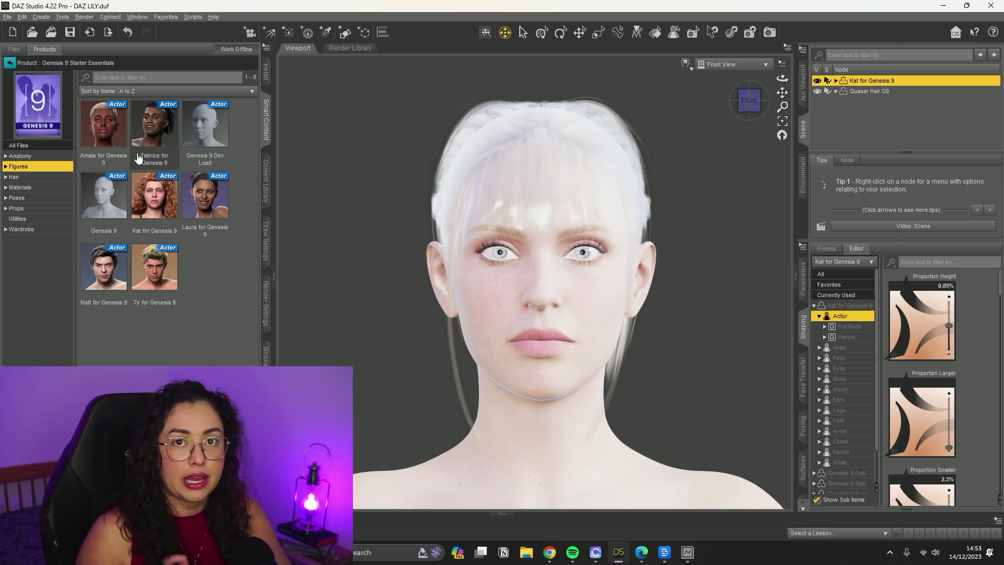
Step: Show the Hair category and drop G9 Base dForce Pixie Hair onto the figure's head
{"action": "mouse_move", "coordinate": [160, 186]}
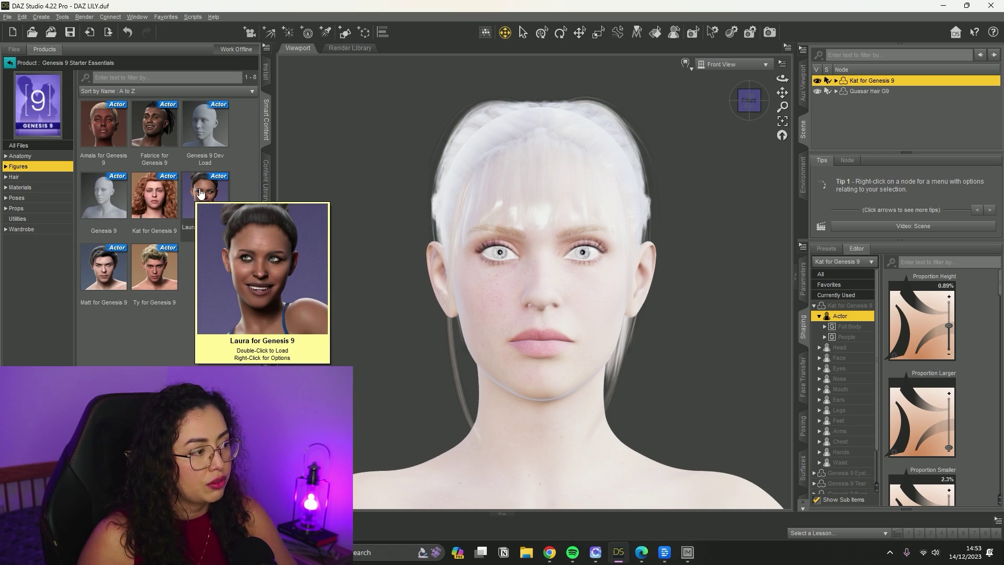
{"action": "key", "text": "Down"}
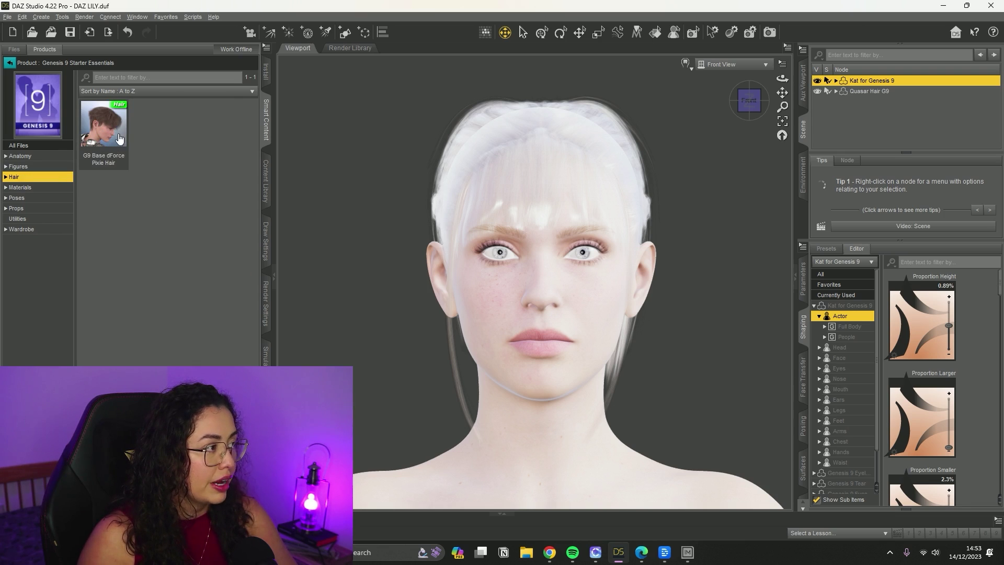
{"action": "left_click_drag", "start_coordinate": [116, 122], "coordinate": [553, 129]}
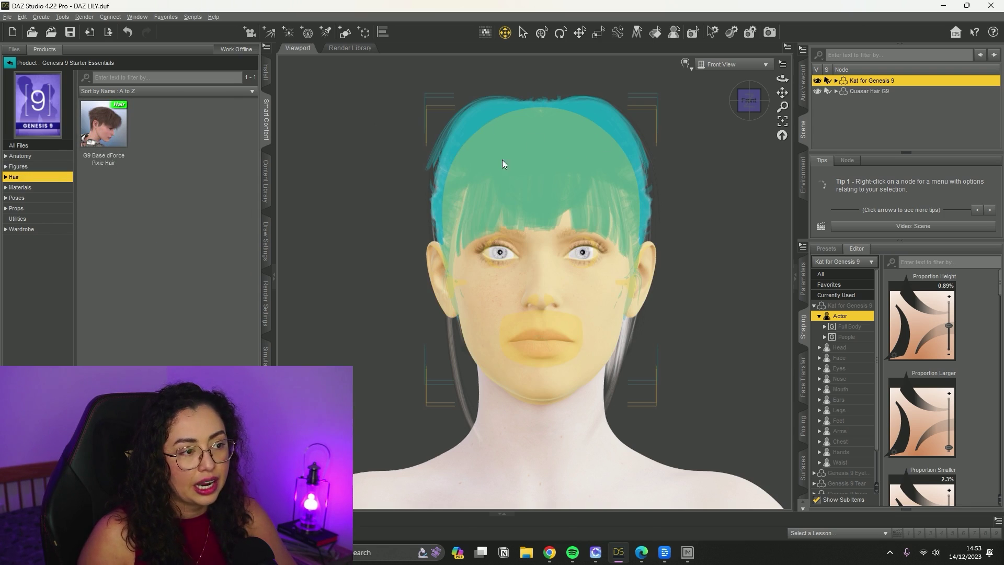
{"action": "left_click_drag", "start_coordinate": [613, 187], "coordinate": [302, 269]}
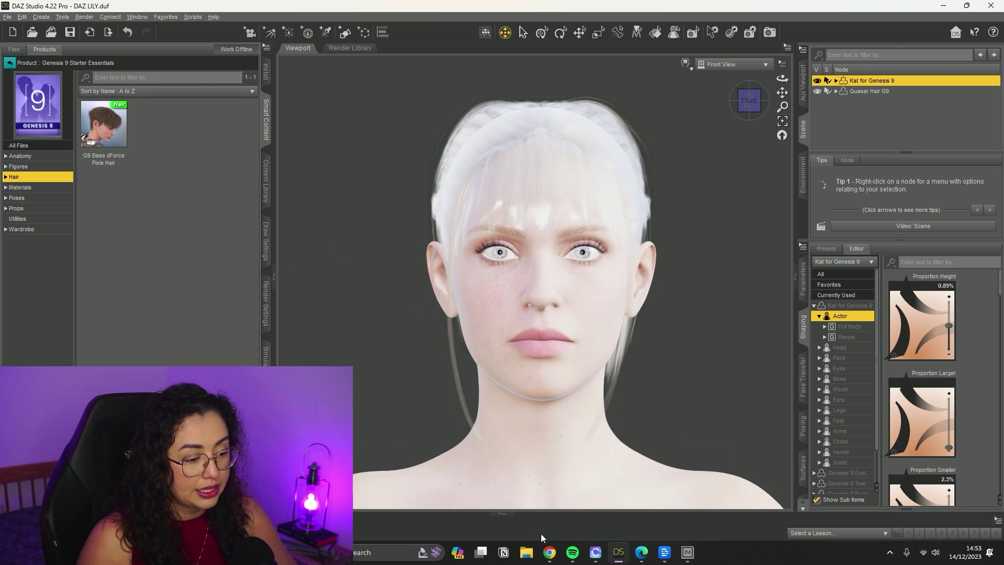
Step: Browse the Daz 3D shop's Hair category, then bring DAZ Install Manager back up
{"action": "mouse_move", "coordinate": [549, 552]}
{"action": "left_click", "coordinate": [598, 510]}
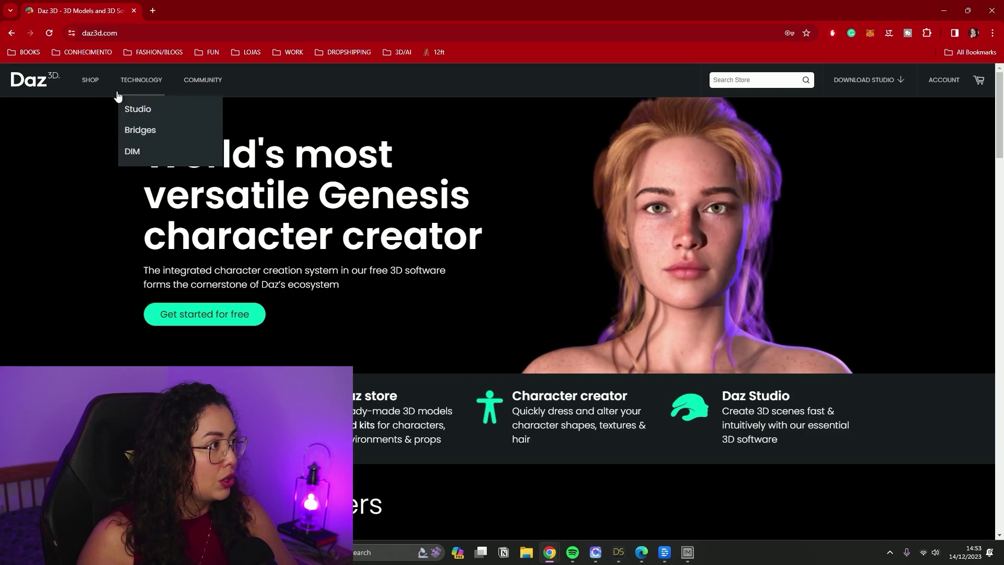
{"action": "left_click", "coordinate": [91, 79]}
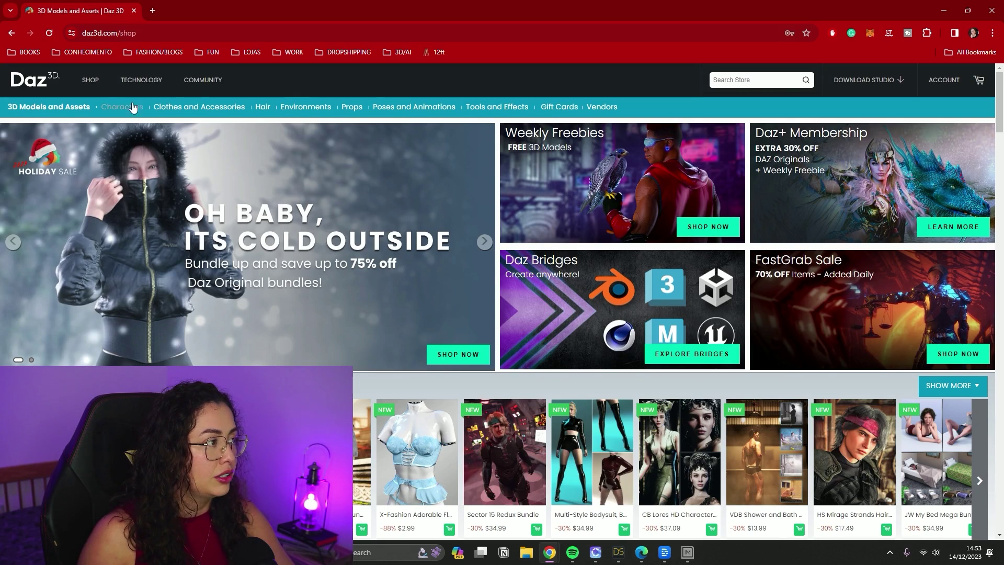
{"action": "left_click", "coordinate": [264, 107]}
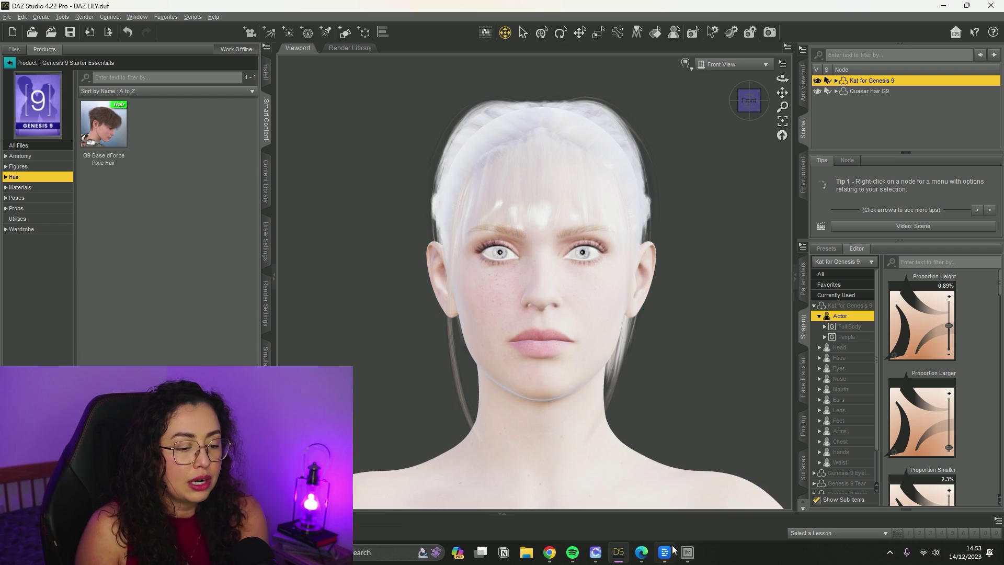
{"action": "left_click", "coordinate": [687, 552]}
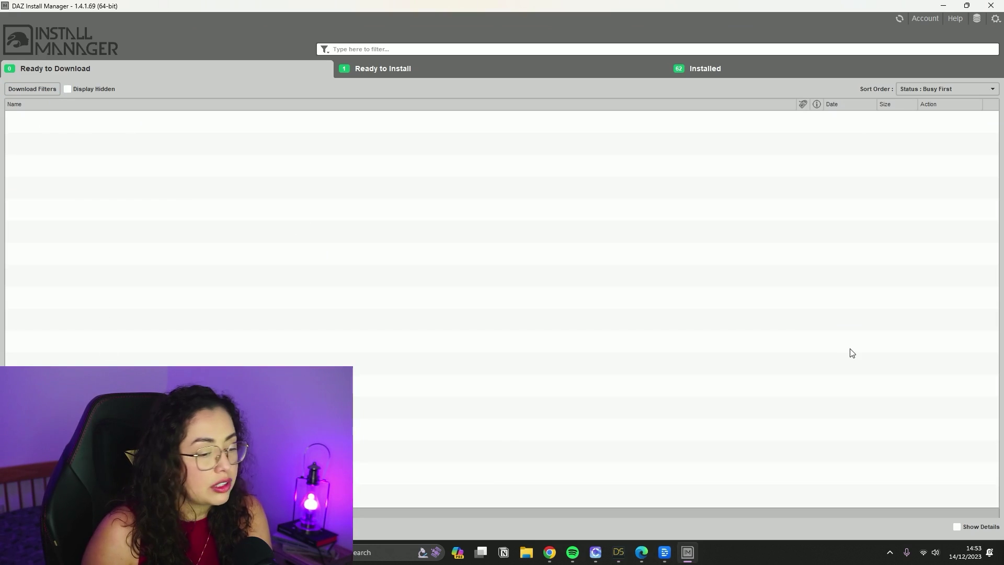
Step: Back in DAZ Studio, reopen Genesis 9 Starter Essentials from All Products and browse its Materials
{"action": "left_click", "coordinate": [618, 553]}
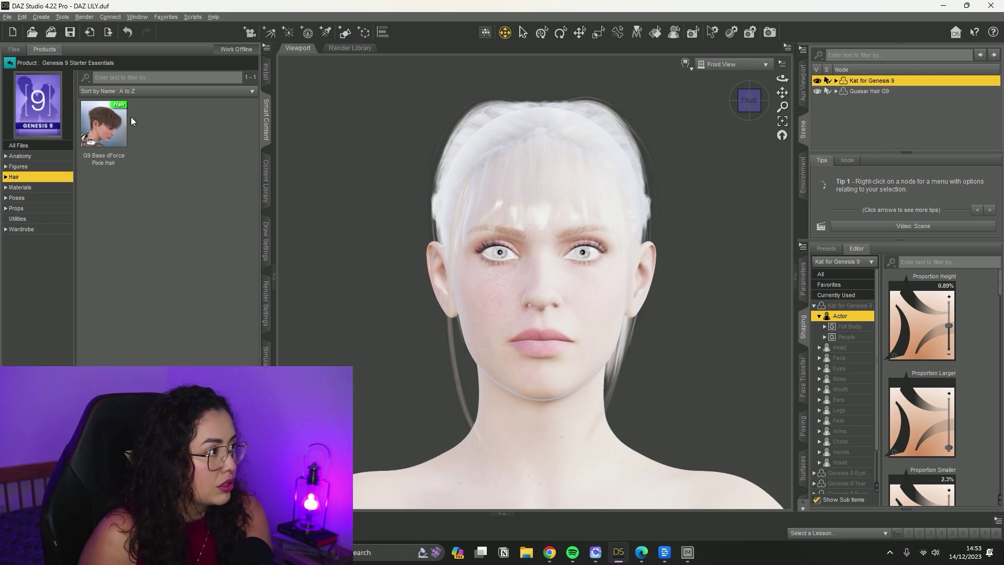
{"action": "left_click", "coordinate": [10, 62]}
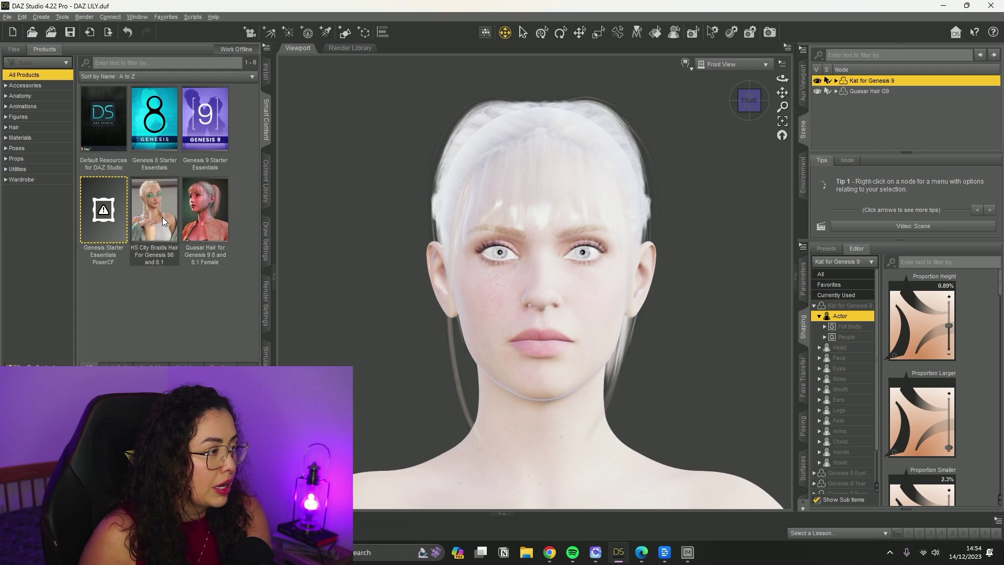
{"action": "left_click", "coordinate": [205, 119]}
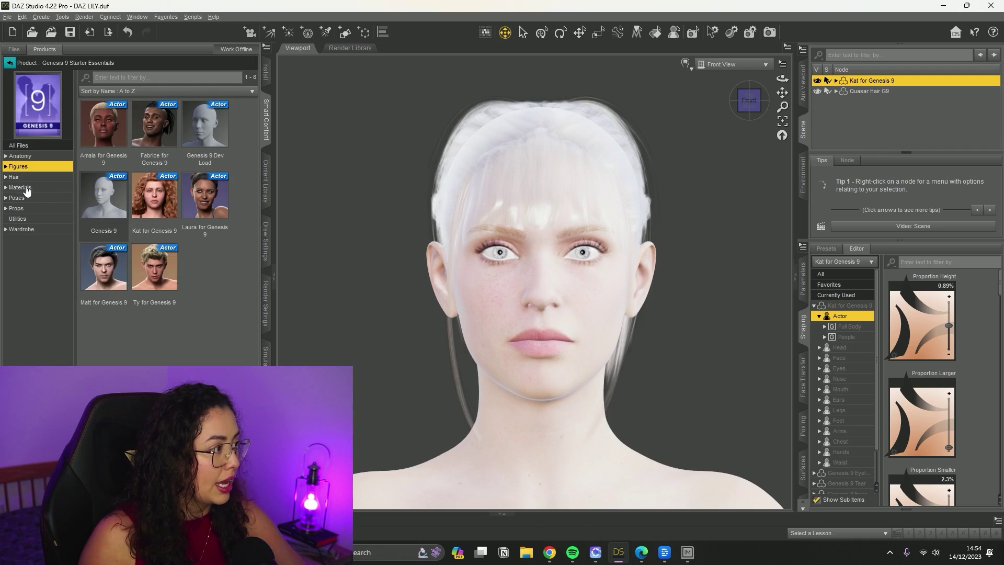
{"action": "left_click", "coordinate": [23, 187]}
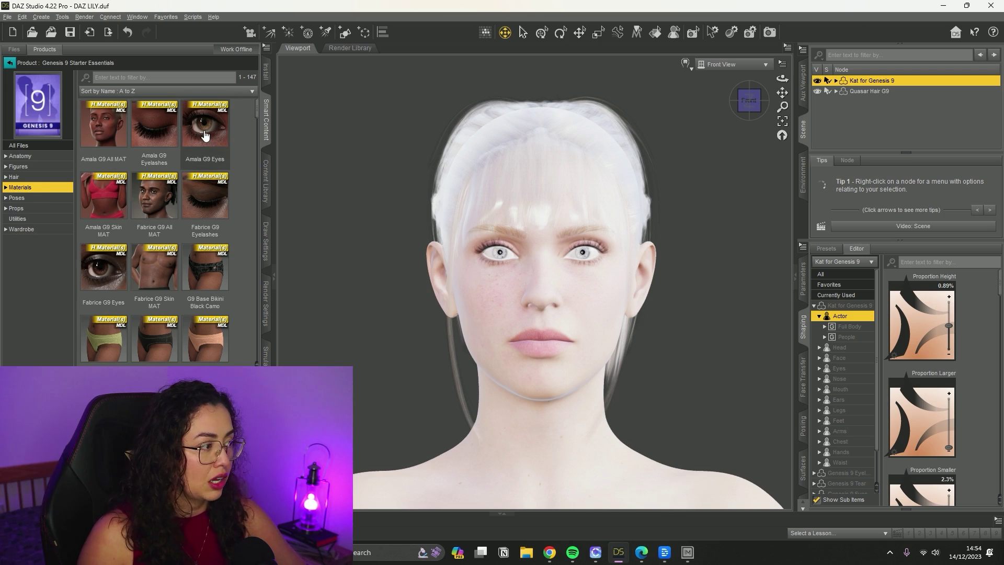
{"action": "scroll", "coordinate": [145, 198], "scroll_direction": "down", "scroll_amount": 5}
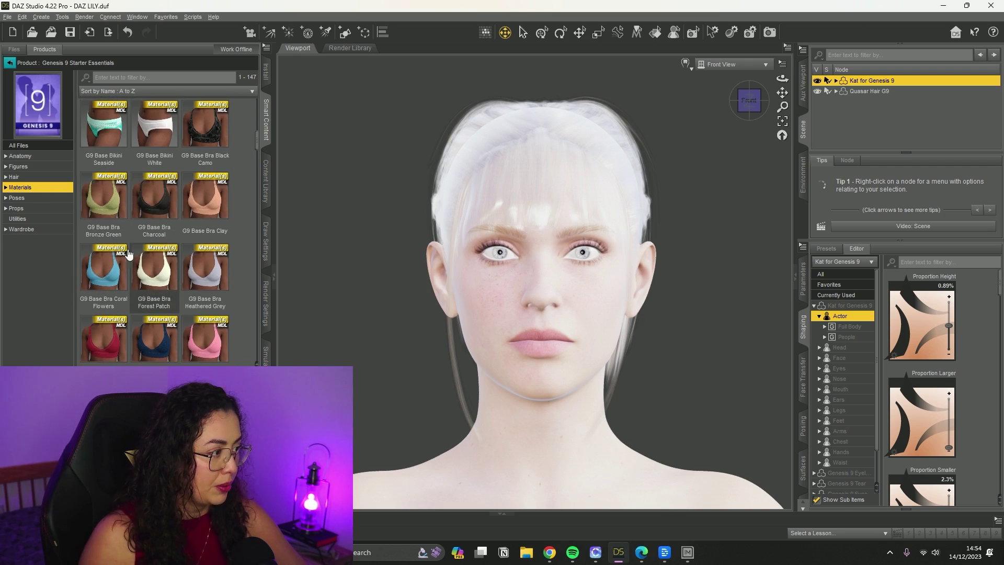
Step: Load G9 Base Bra and G9 Base Bikini from the Wardrobe category onto the figure
{"action": "key", "text": "w"}
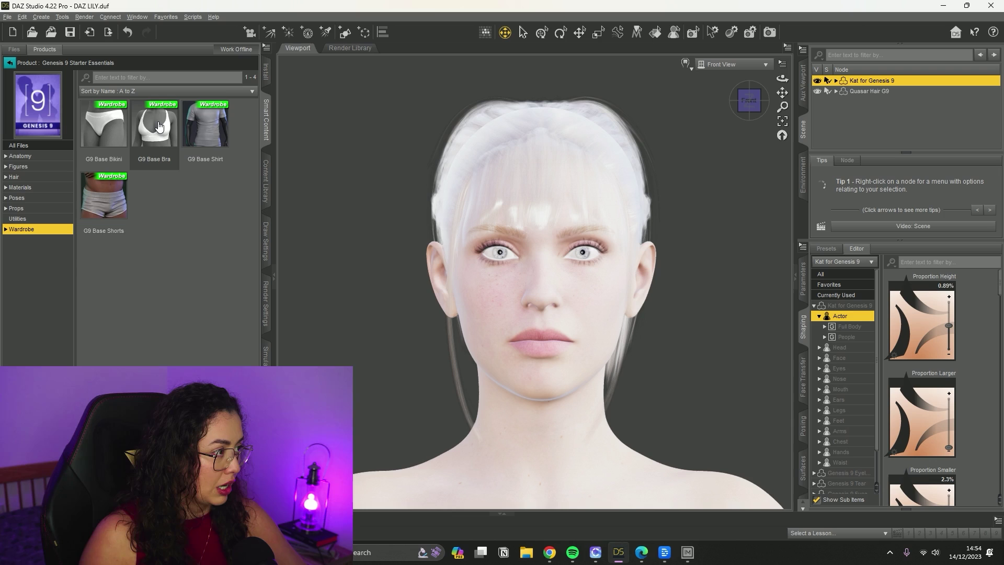
{"action": "double_click", "coordinate": [159, 126]}
{"action": "double_click", "coordinate": [103, 128]}
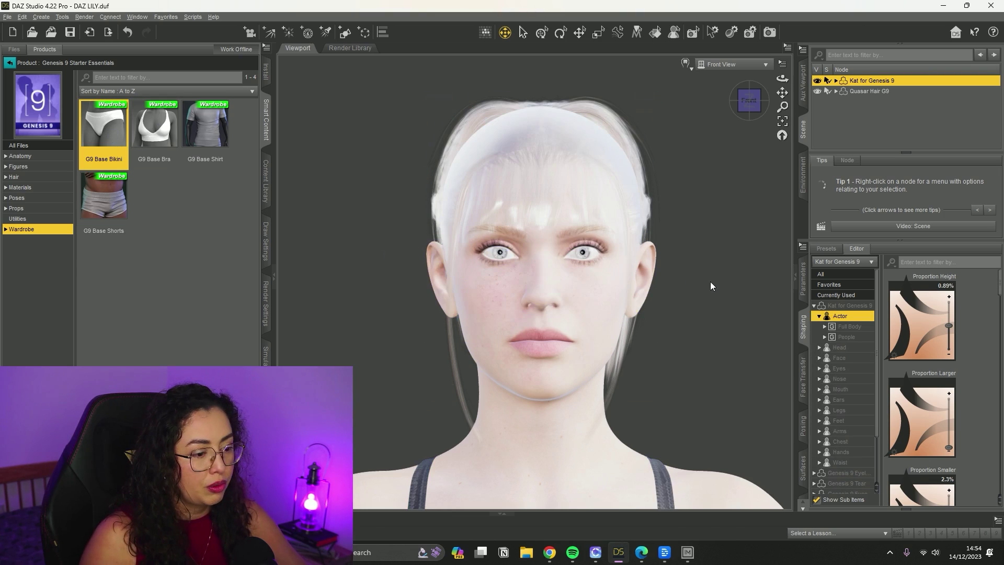
{"action": "scroll", "coordinate": [711, 281], "scroll_direction": "down", "scroll_amount": 6}
{"action": "scroll", "coordinate": [700, 239], "scroll_direction": "up", "scroll_amount": 2}
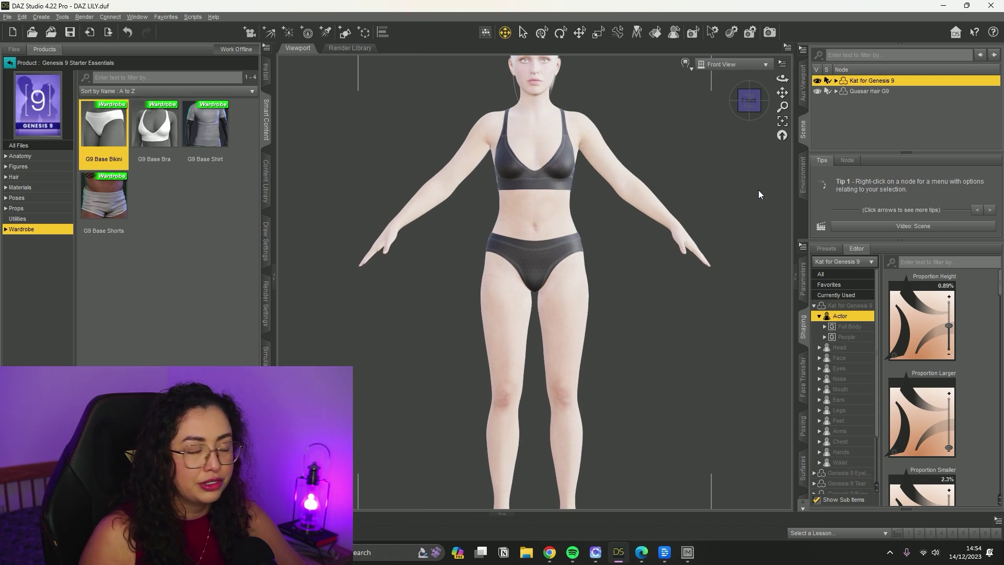
{"action": "scroll", "coordinate": [554, 218], "scroll_direction": "up", "scroll_amount": 2}
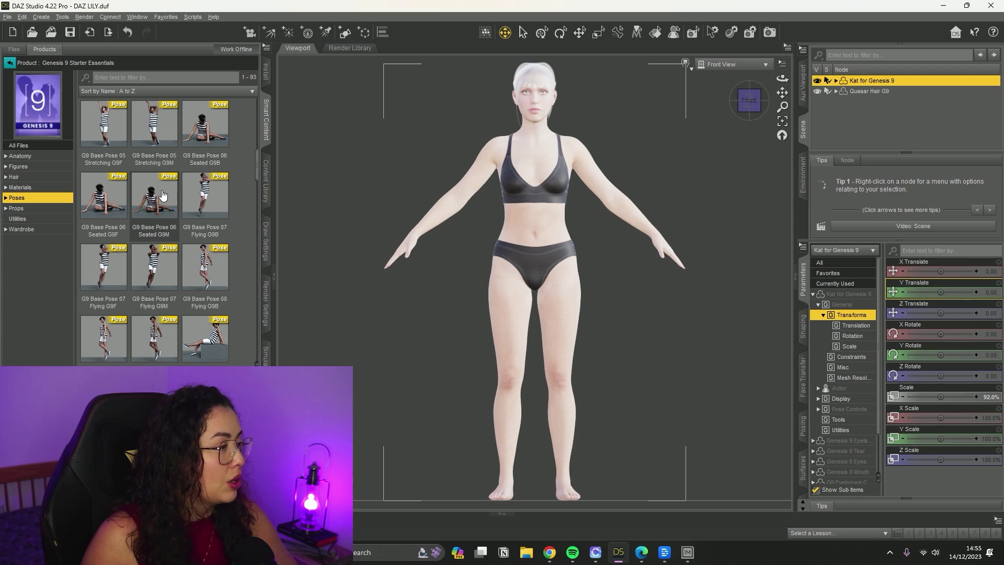
{"action": "mouse_move", "coordinate": [169, 125]}
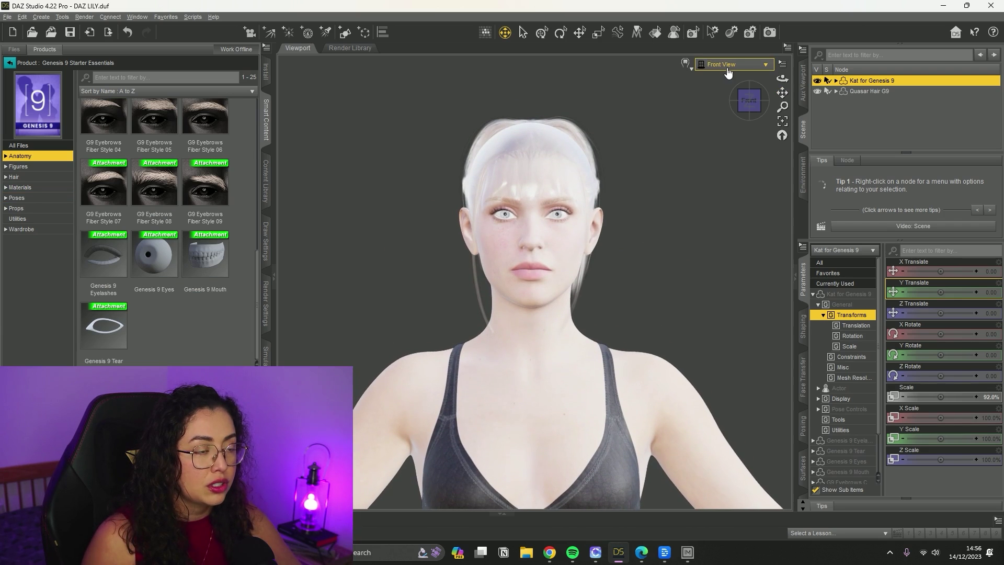
{"action": "scroll", "coordinate": [670, 140], "scroll_direction": "up", "scroll_amount": 2}
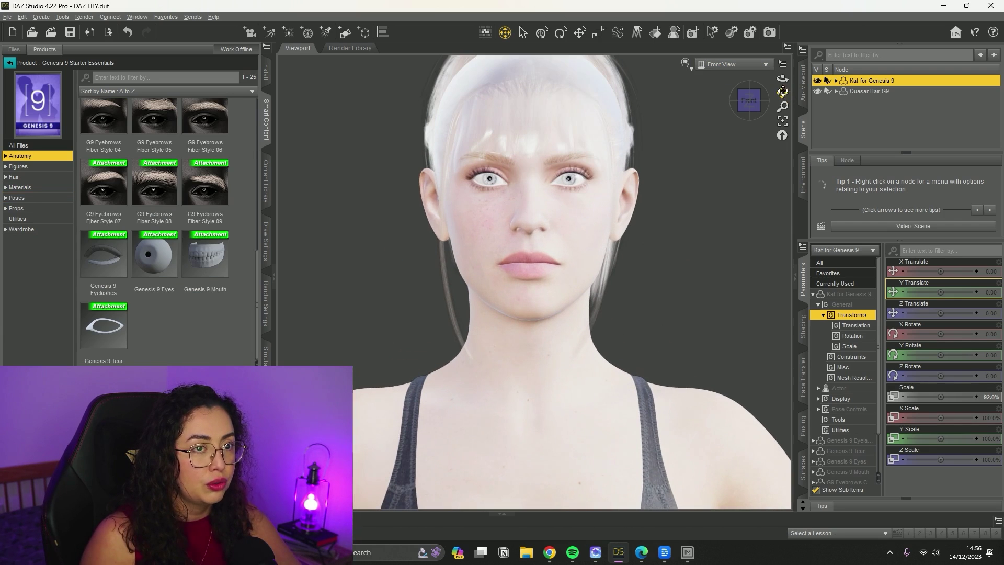
{"action": "left_click_drag", "start_coordinate": [781, 92], "coordinate": [782, 128]}
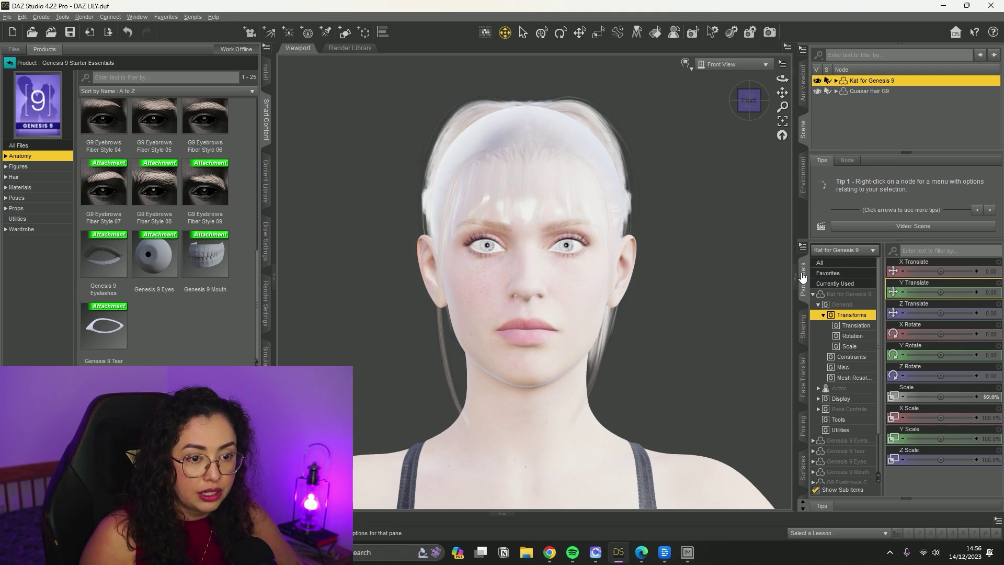
Step: In Shaping's Face Base group, undo a Square Left change and set Asymmetry Face Heart Left to 100%
{"action": "left_click", "coordinate": [804, 327]}
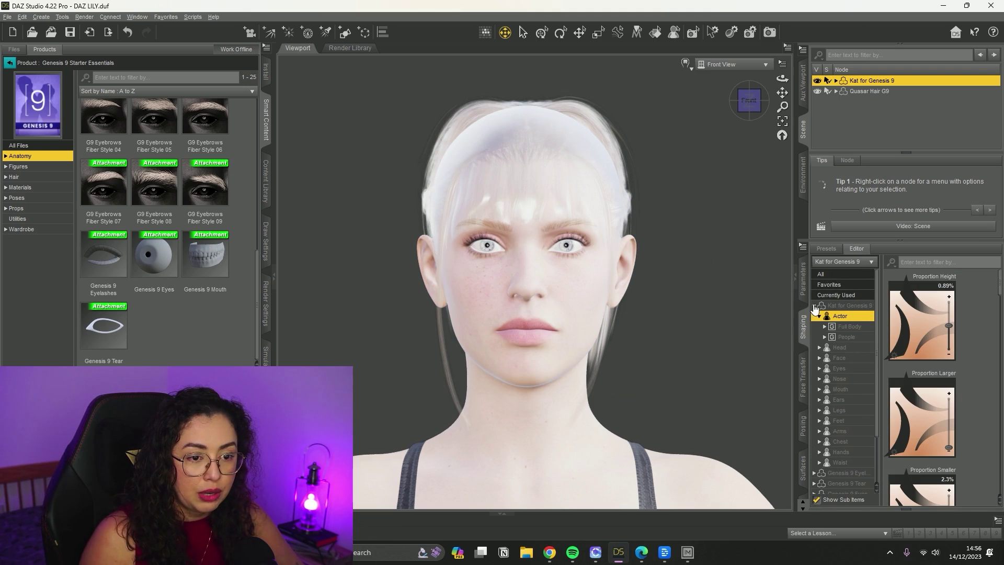
{"action": "left_click", "coordinate": [820, 317]}
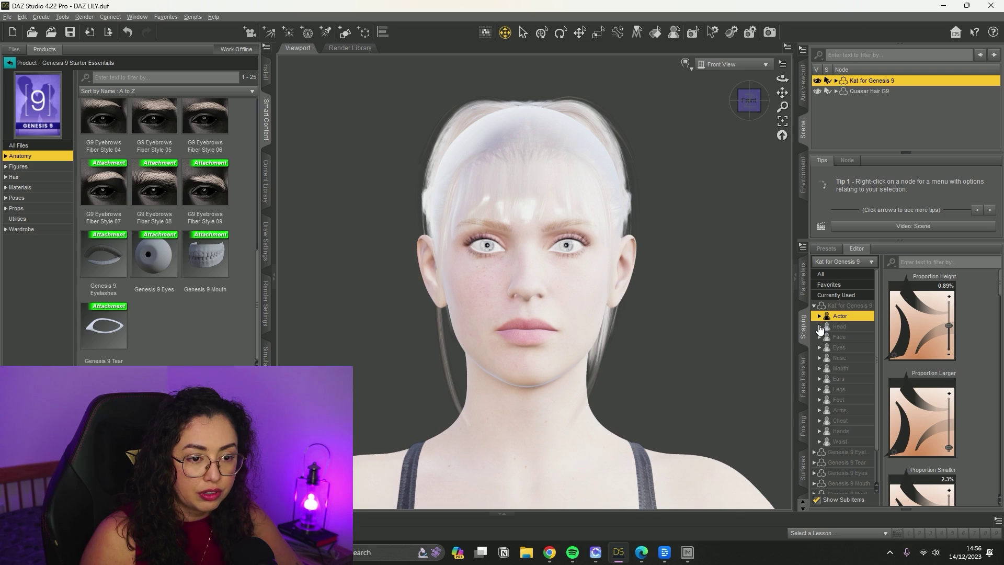
{"action": "left_click", "coordinate": [819, 327]}
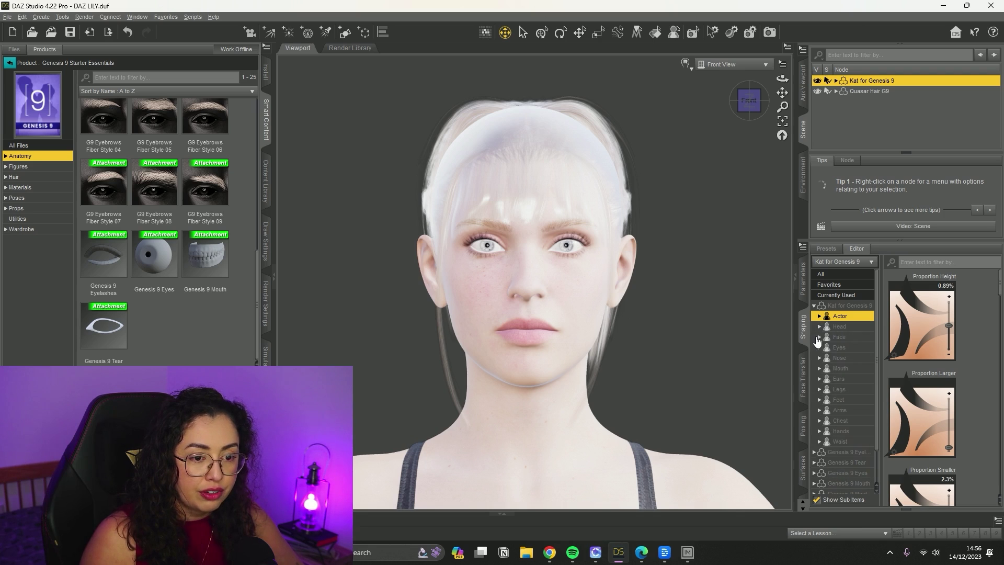
{"action": "left_click", "coordinate": [818, 339]}
{"action": "left_click", "coordinate": [820, 338]}
{"action": "left_click", "coordinate": [845, 349]}
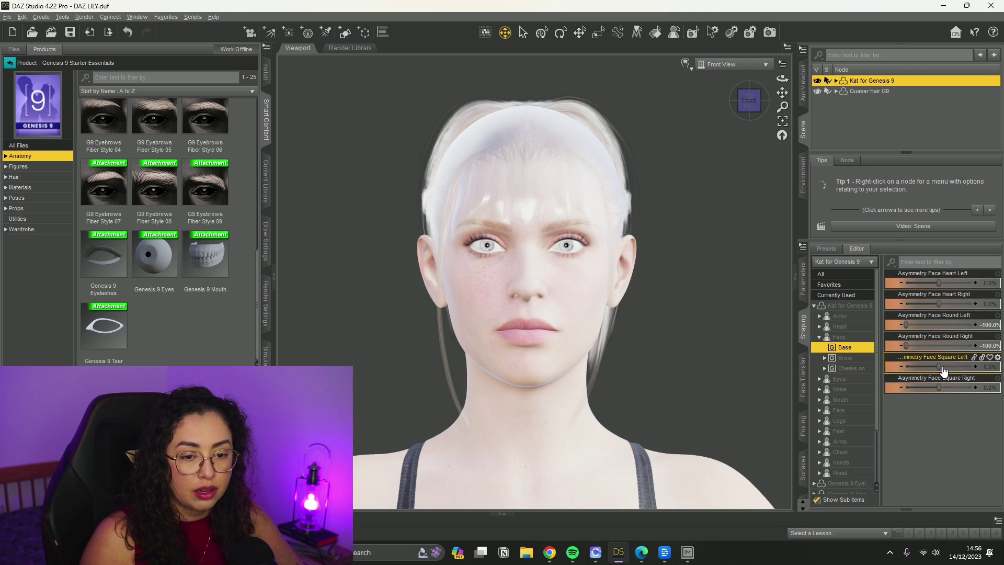
{"action": "mouse_move", "coordinate": [940, 367]}
{"action": "left_mouse_down"}
{"action": "mouse_move", "coordinate": [901, 366]}
{"action": "mouse_move", "coordinate": [986, 366]}
{"action": "mouse_move", "coordinate": [910, 366]}
{"action": "mouse_move", "coordinate": [973, 364]}
{"action": "mouse_move", "coordinate": [946, 360]}
{"action": "left_mouse_up"}
{"action": "key", "text": "ctrl+z"}
{"action": "key", "text": "ctrl+z"}
{"action": "key", "text": "ctrl+z"}
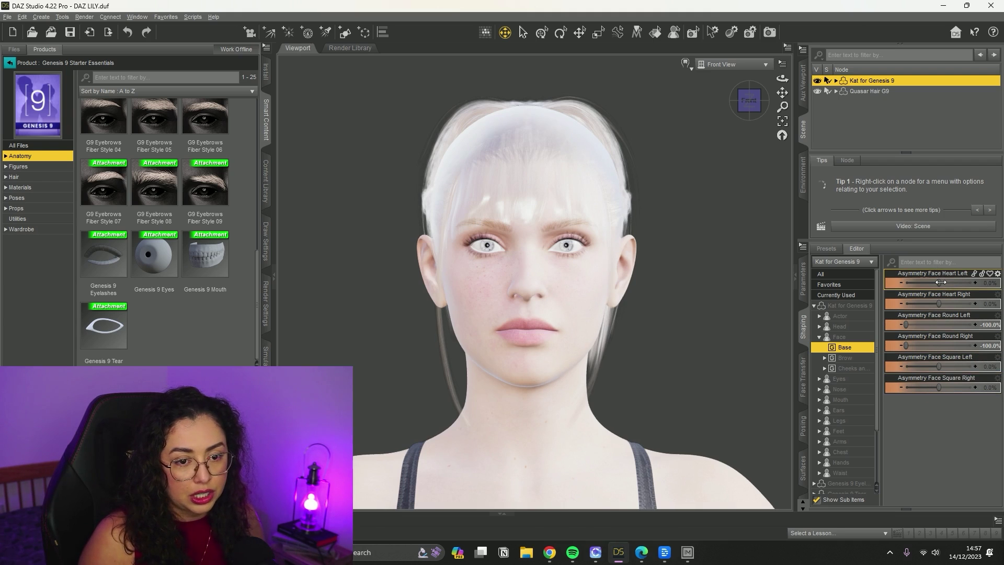
{"action": "mouse_move", "coordinate": [940, 282]}
{"action": "left_mouse_down"}
{"action": "mouse_move", "coordinate": [974, 282]}
{"action": "mouse_move", "coordinate": [902, 282]}
{"action": "mouse_move", "coordinate": [920, 281]}
{"action": "left_mouse_up"}
Step: Browse the Brow, Eyes, Arms and Chest shaping slider groups
{"action": "left_click", "coordinate": [844, 357]}
{"action": "left_click", "coordinate": [840, 379]}
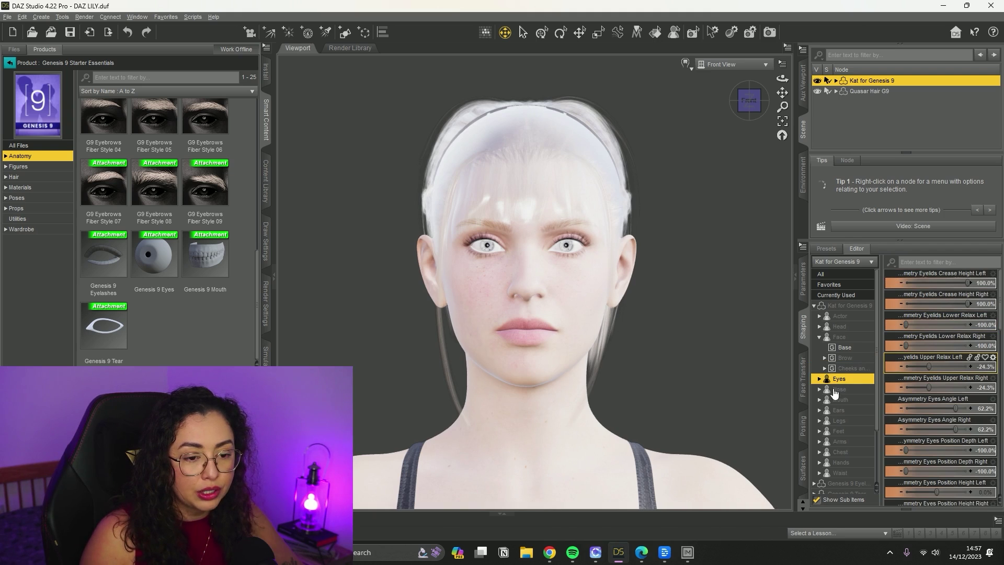
{"action": "left_click", "coordinate": [847, 442]}
{"action": "scroll", "coordinate": [847, 421], "scroll_direction": "down", "scroll_amount": 1}
{"action": "left_click", "coordinate": [847, 421]}
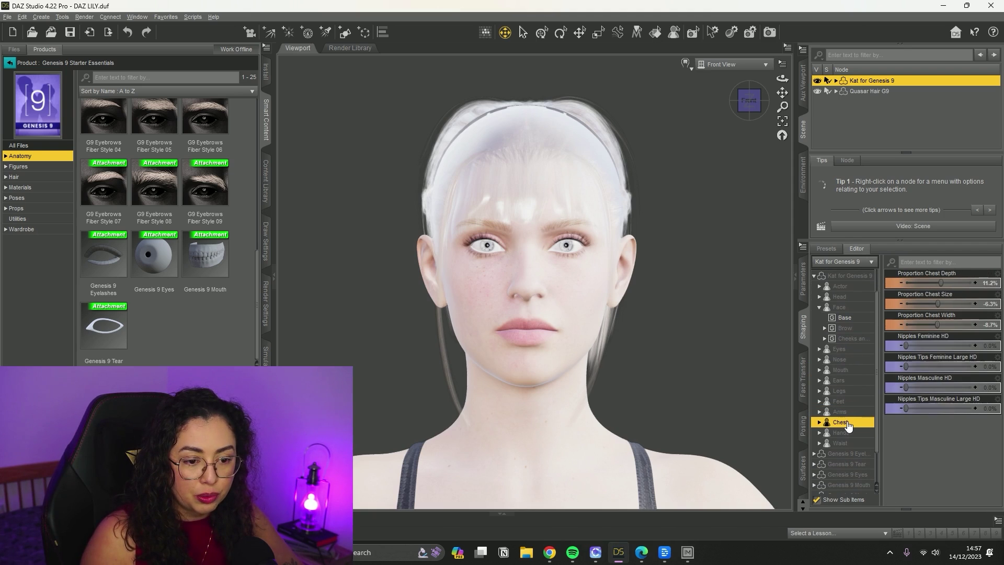
{"action": "scroll", "coordinate": [849, 405], "scroll_direction": "down", "scroll_amount": 1}
{"action": "scroll", "coordinate": [852, 398], "scroll_direction": "down", "scroll_amount": 1}
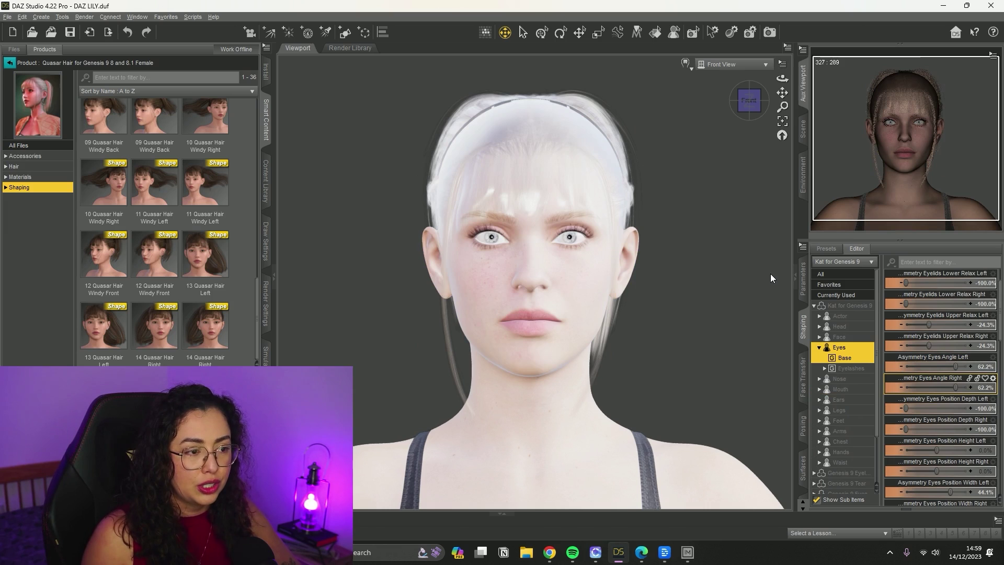
Step: Export the figure as an FBX file named 'teste', accepting the default FBX options
{"action": "left_click", "coordinate": [9, 17]}
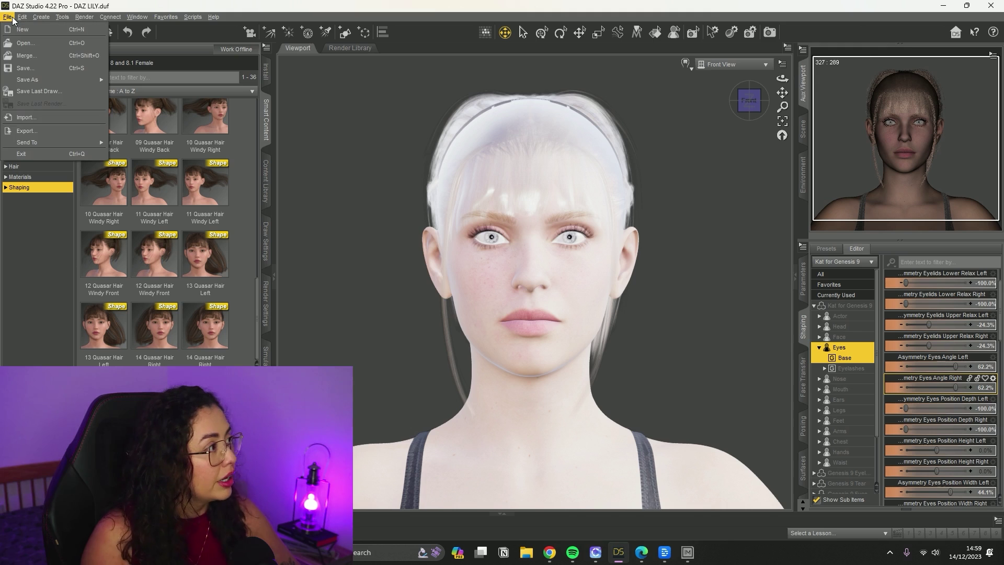
{"action": "left_click", "coordinate": [25, 131]}
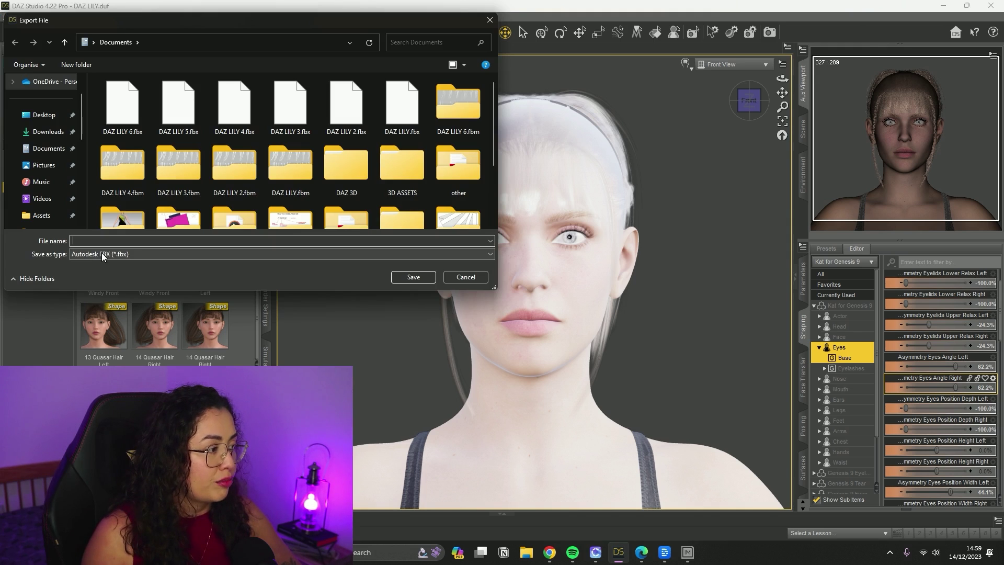
{"action": "type", "text": "teste"}
{"action": "key", "text": "Return"}
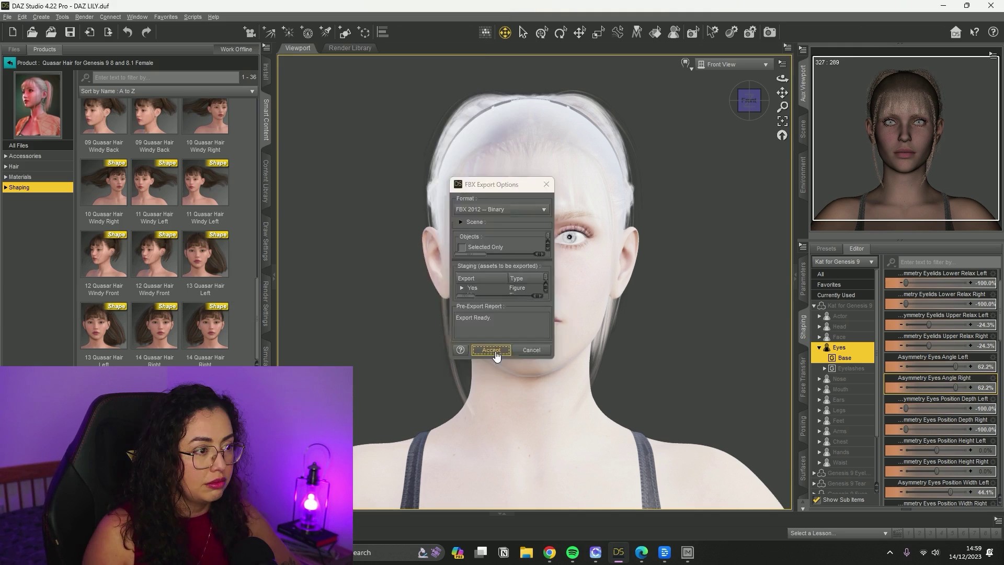
{"action": "left_click", "coordinate": [495, 350]}
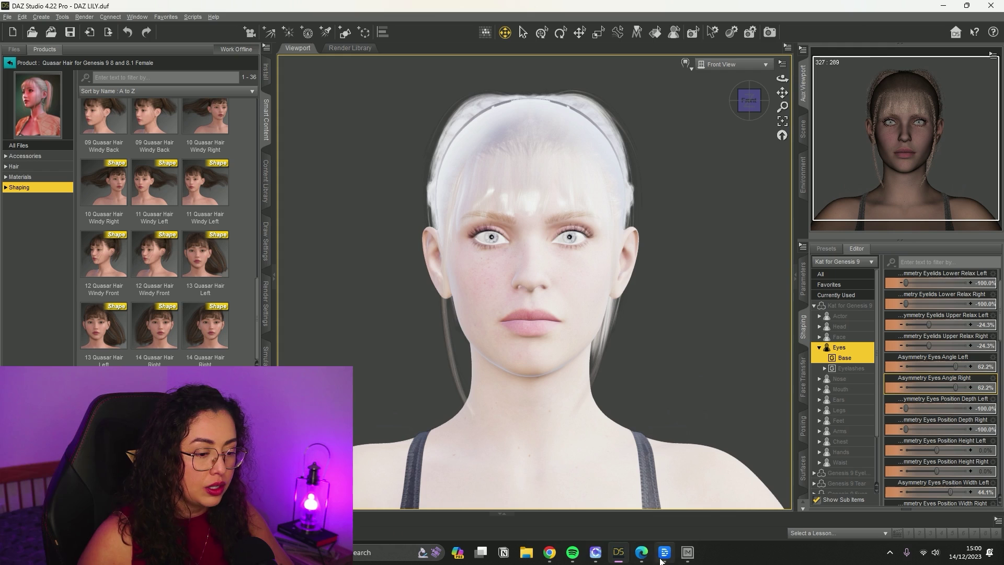
Step: In CLO 3D's Auto Convert to Avatar, load TEST AVATAR VIDEO.fbx as the 3D body file
{"action": "left_click", "coordinate": [595, 552]}
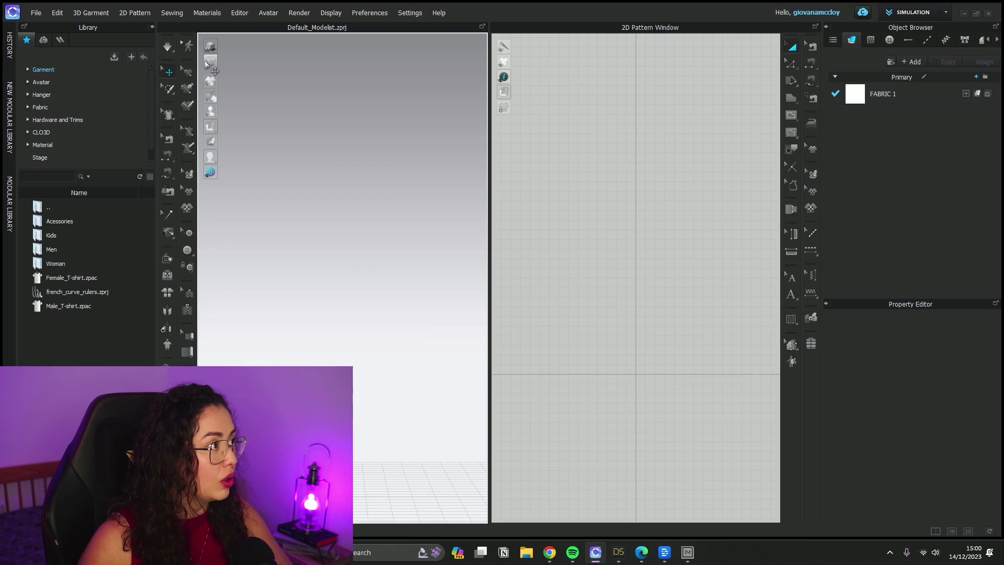
{"action": "left_click", "coordinate": [268, 13]}
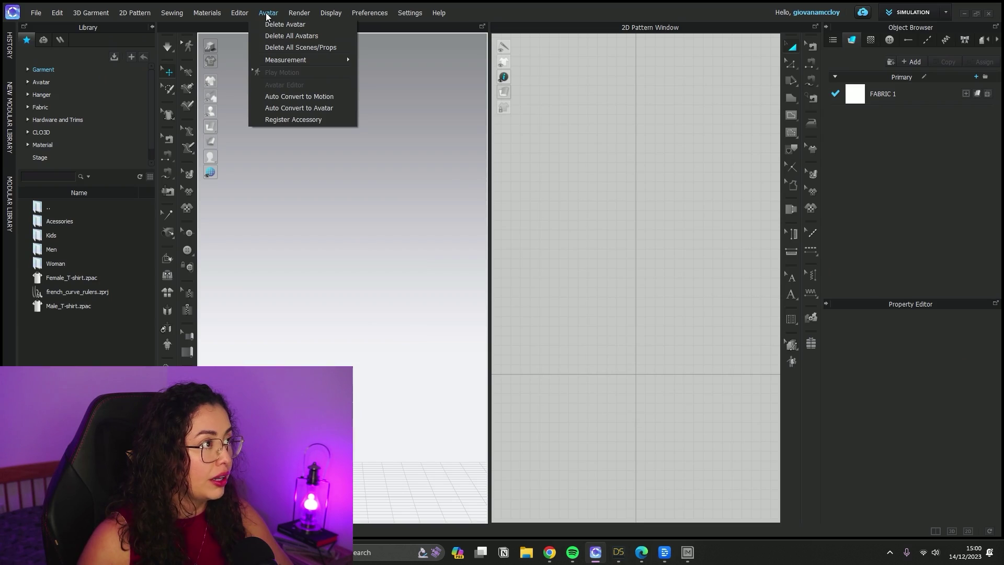
{"action": "left_click", "coordinate": [329, 108]}
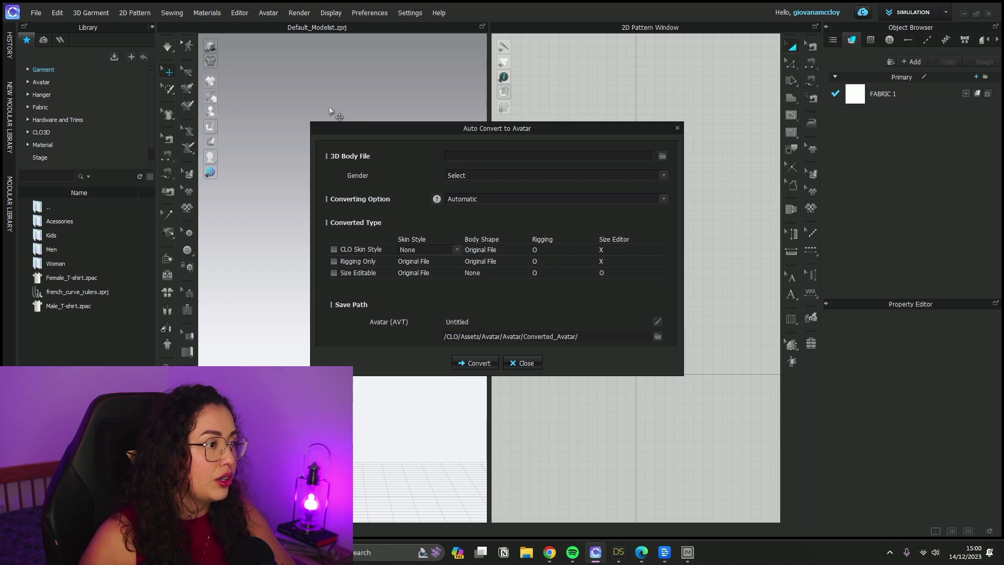
{"action": "left_click", "coordinate": [662, 156]}
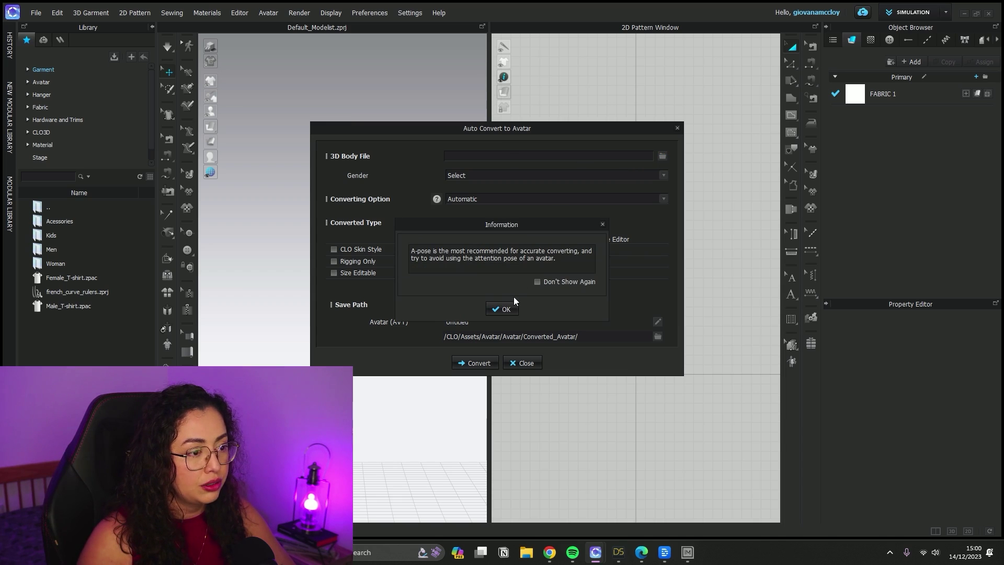
{"action": "left_click", "coordinate": [502, 308]}
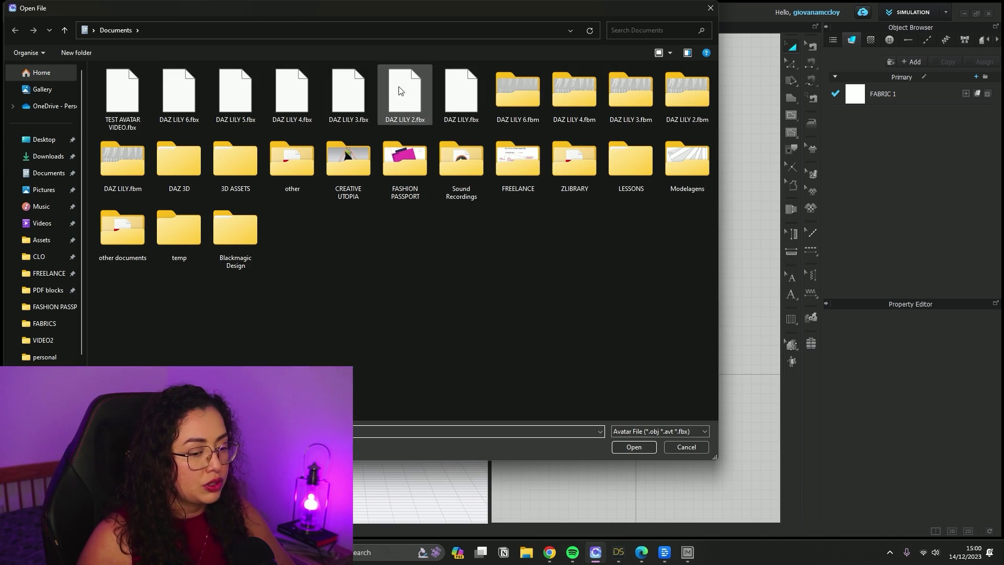
{"action": "left_click", "coordinate": [122, 94]}
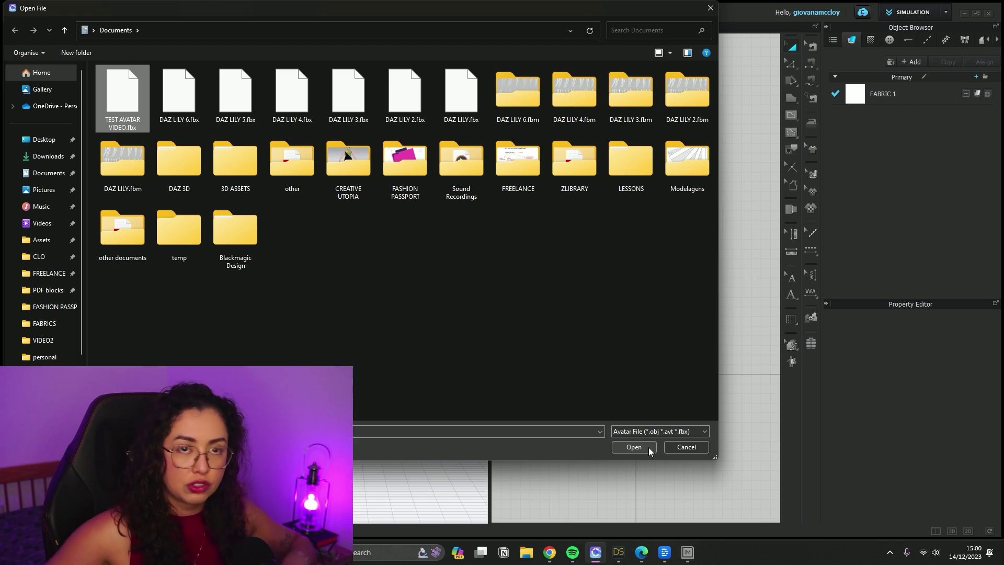
{"action": "left_click", "coordinate": [115, 88]}
{"action": "left_click", "coordinate": [627, 447]}
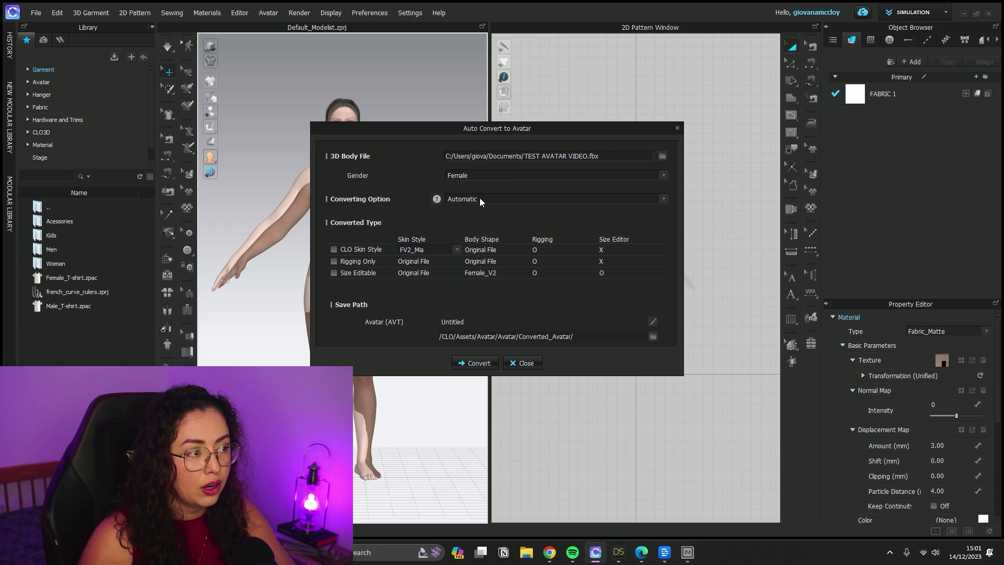
Step: Keep the Automatic converting option and include the CLO Skin Style type
{"action": "left_click", "coordinate": [529, 198]}
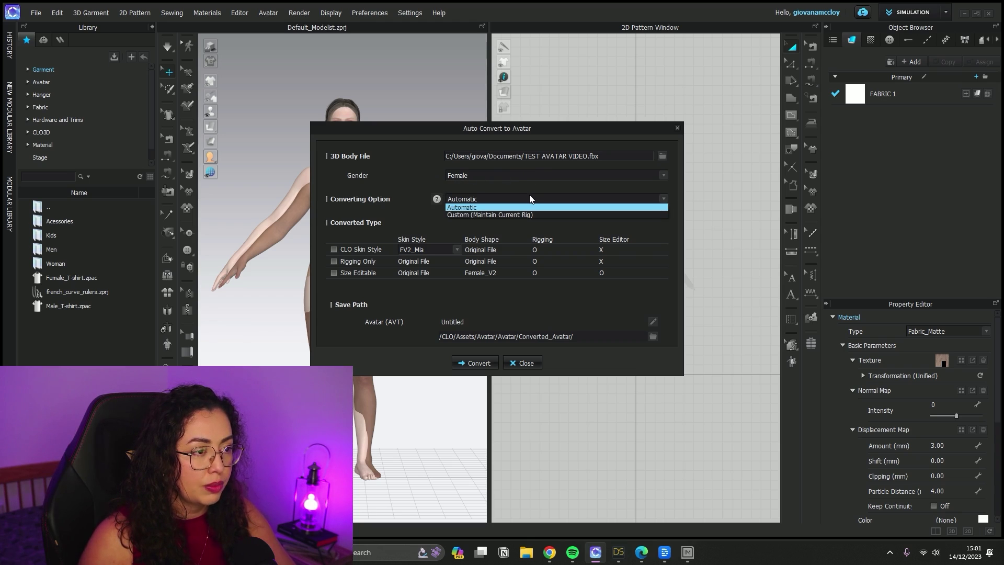
{"action": "left_click", "coordinate": [496, 207]}
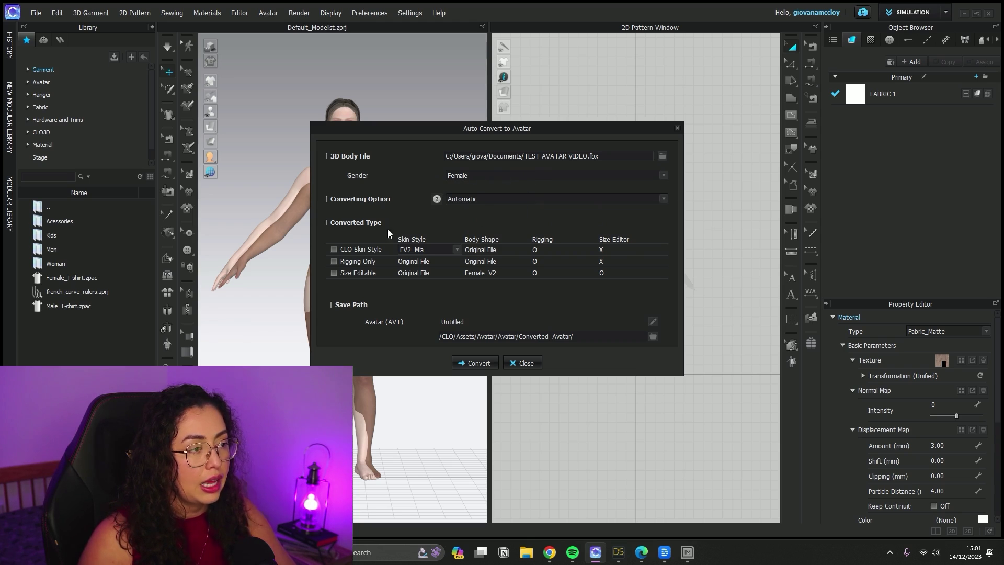
{"action": "left_click", "coordinate": [363, 245]}
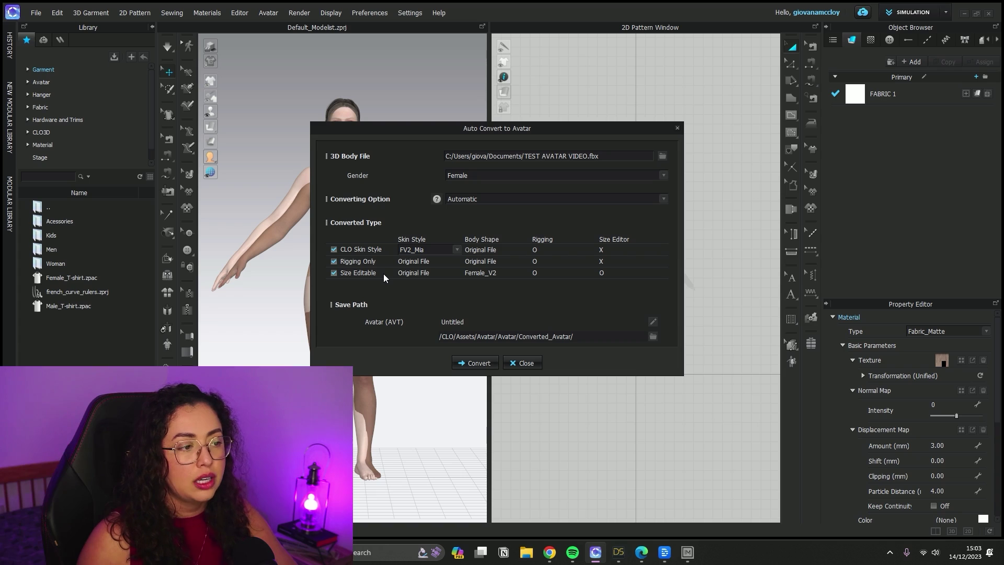
Step: Rename the converted avatar to 'Test video'
{"action": "left_click", "coordinate": [671, 323]}
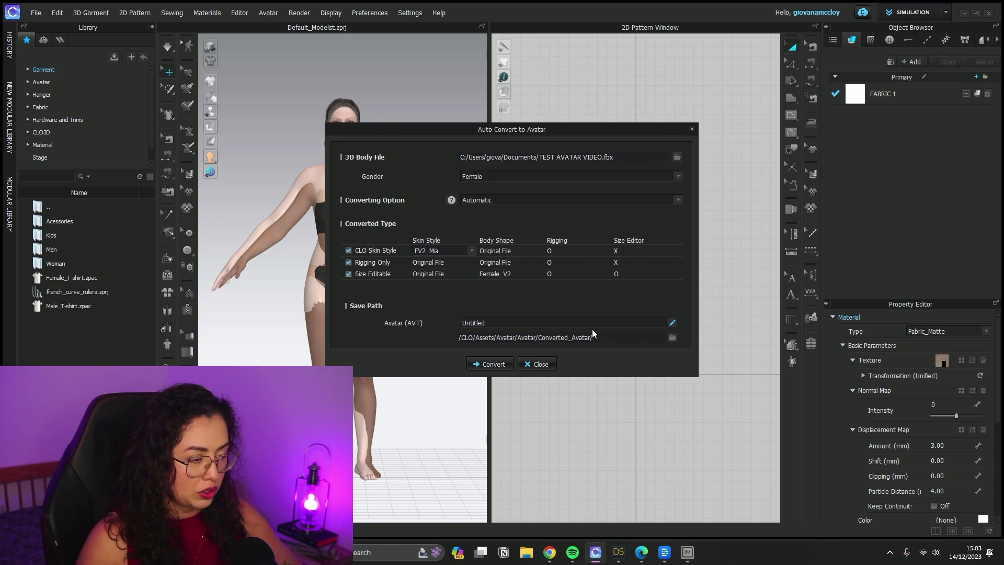
{"action": "type", "text": "tET"}
{"action": "key", "text": "BackSpace"}
{"action": "key", "text": "BackSpace"}
{"action": "key", "text": "BackSpace"}
{"action": "type", "text": "Test video"}
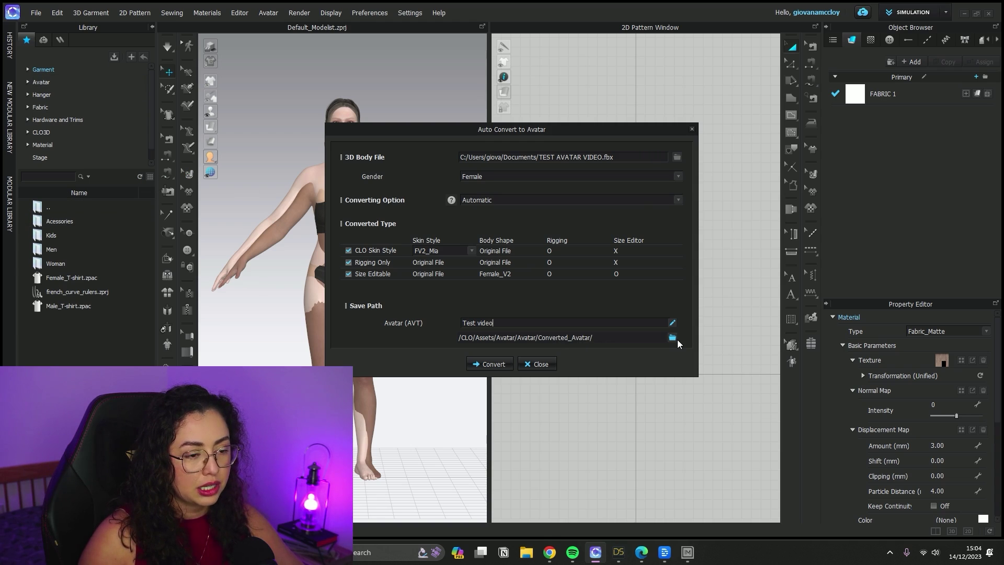
Step: Convert the FBX body into avatars and switch the layout to the 3D window only
{"action": "left_click", "coordinate": [489, 364]}
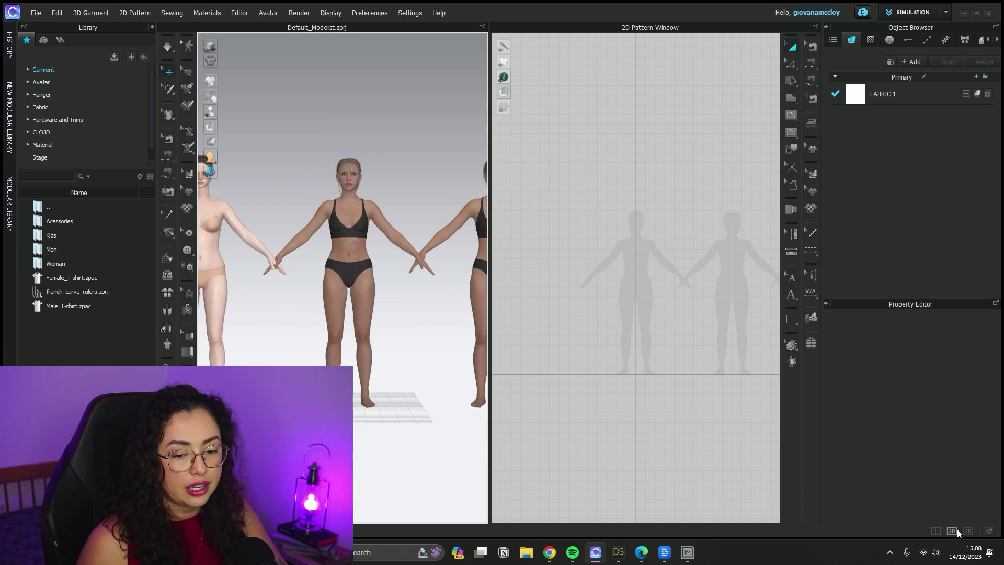
{"action": "left_click", "coordinate": [953, 531]}
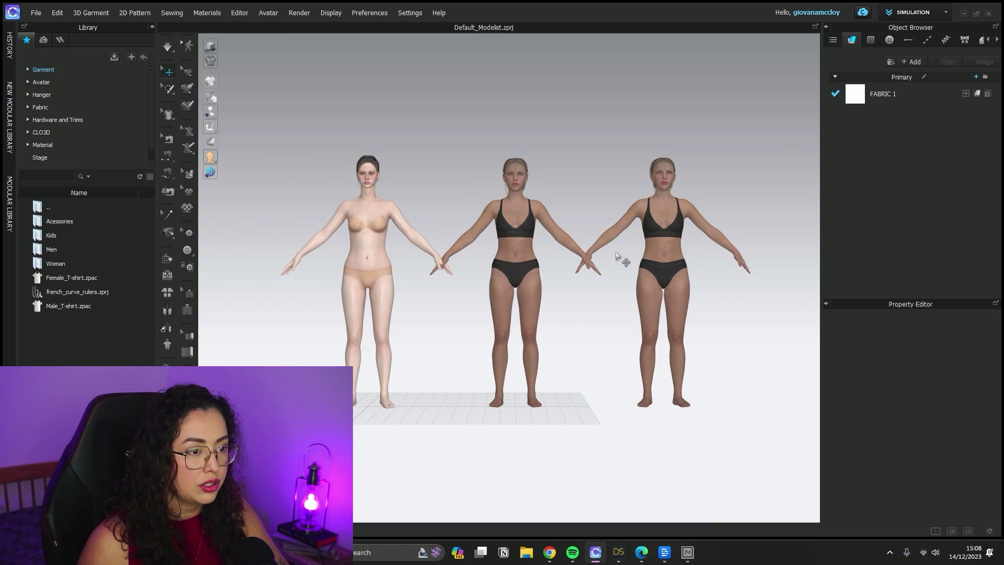
{"action": "scroll", "coordinate": [616, 255], "scroll_direction": "up", "scroll_amount": 3}
Step: Select the left, middle and right converted avatars in turn to inspect their properties
{"action": "left_click", "coordinate": [276, 162]}
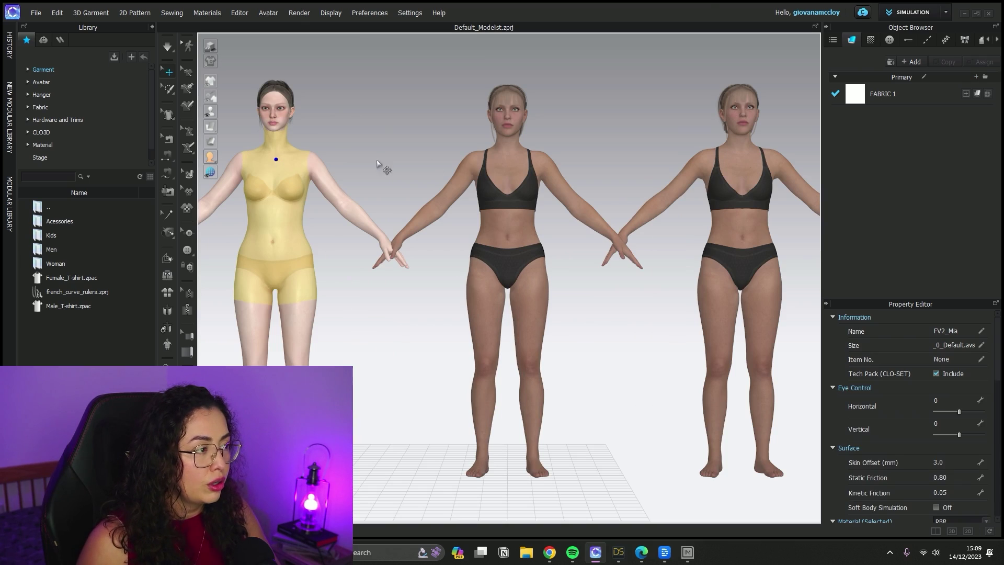
{"action": "left_click", "coordinate": [516, 178]}
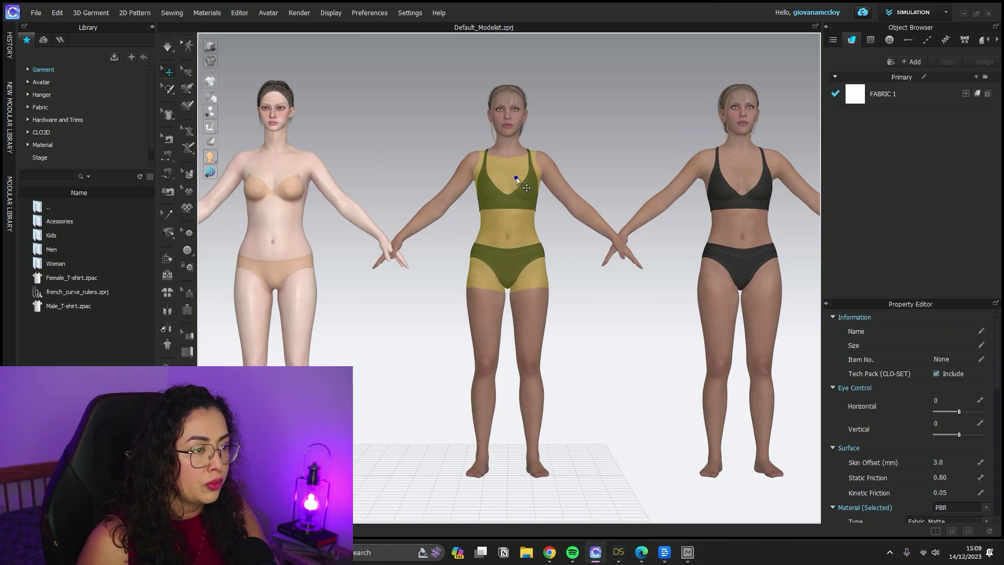
{"action": "left_click", "coordinate": [746, 162]}
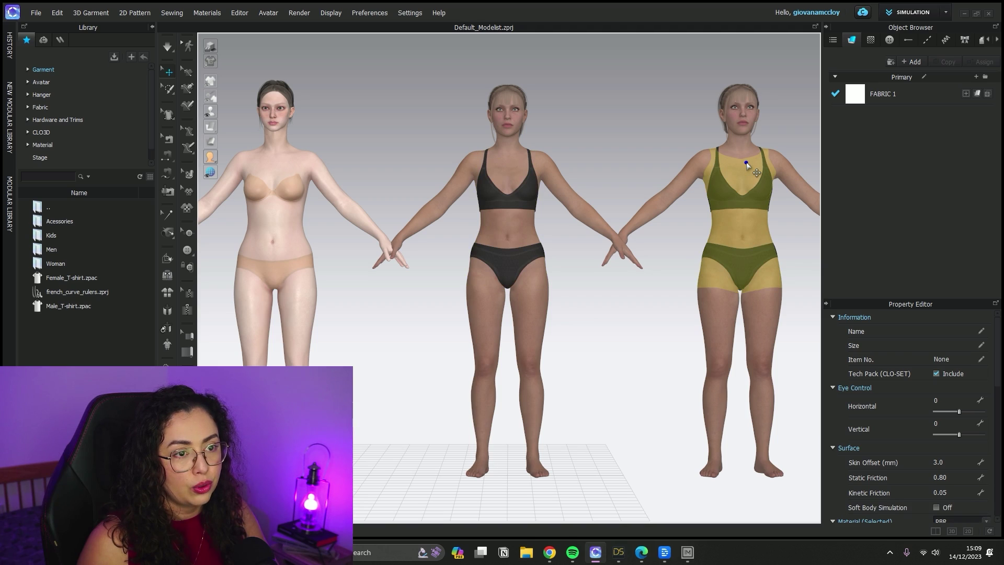
{"action": "key", "text": "ctrl+z"}
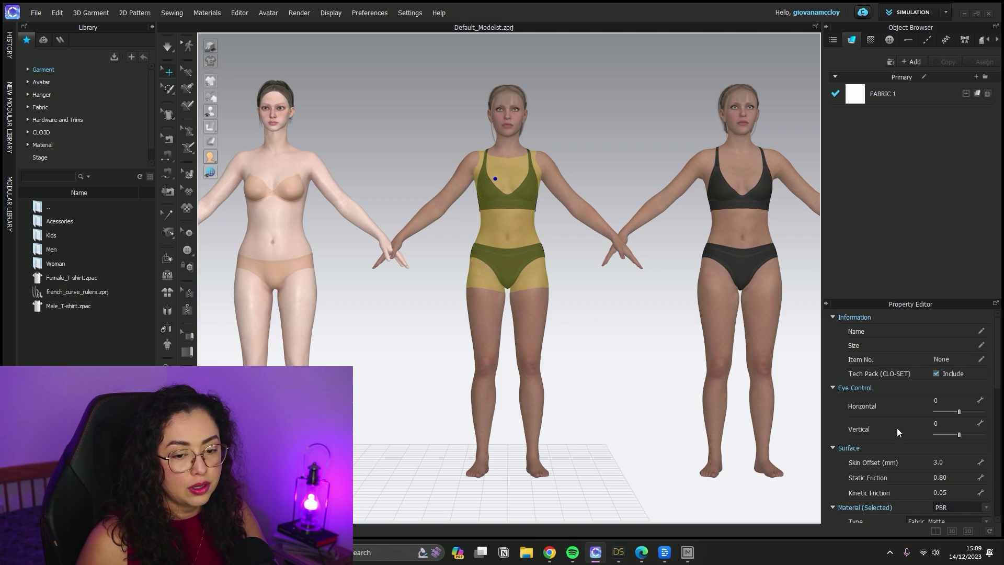
{"action": "scroll", "coordinate": [897, 425], "scroll_direction": "down", "scroll_amount": 1}
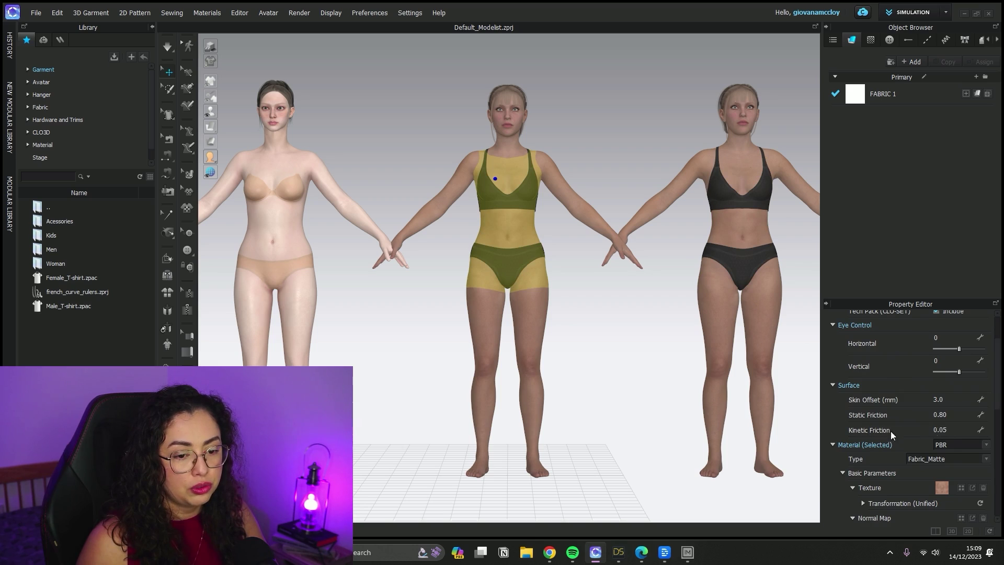
{"action": "left_click", "coordinate": [744, 175]}
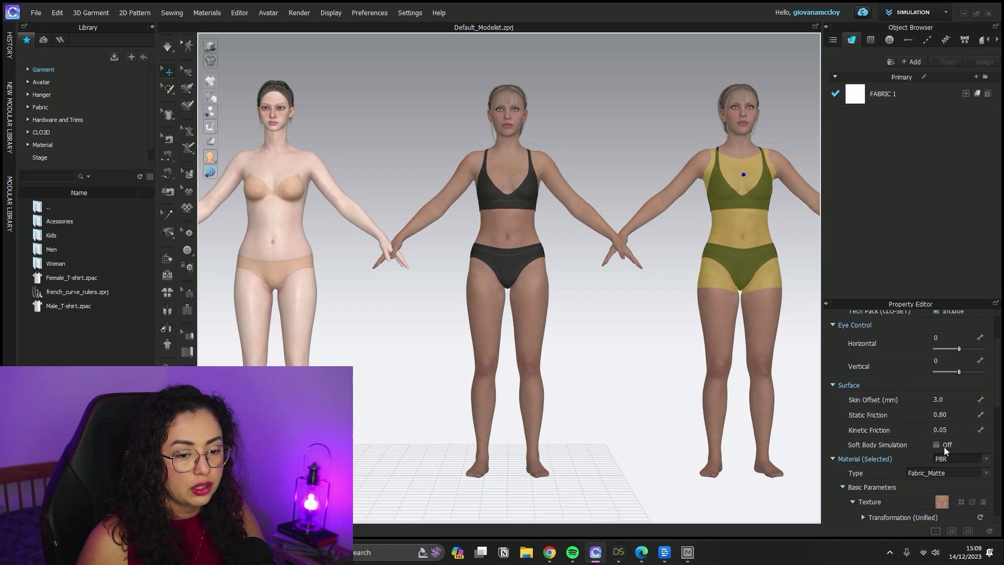
{"action": "left_click", "coordinate": [267, 199]}
{"action": "left_click", "coordinate": [936, 445]}
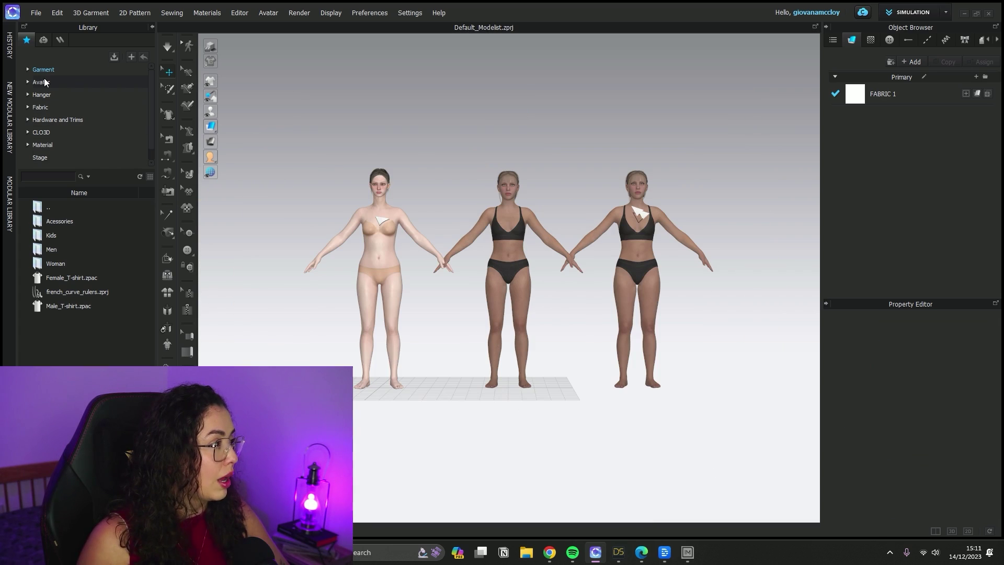
Step: Load the tattooed avatar from the Library's Avatar > Converted_Avatar folder
{"action": "double_click", "coordinate": [44, 81]}
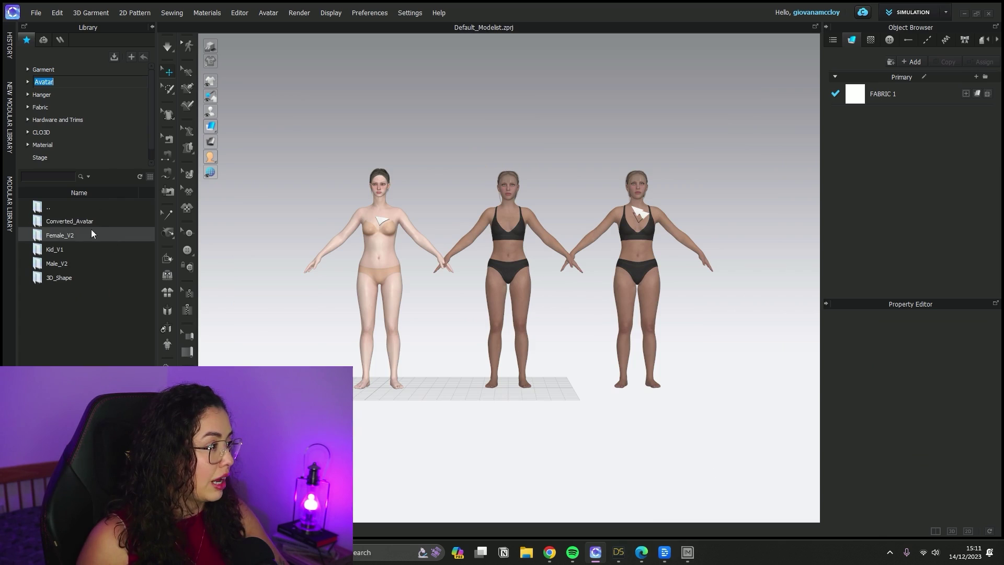
{"action": "double_click", "coordinate": [110, 220]}
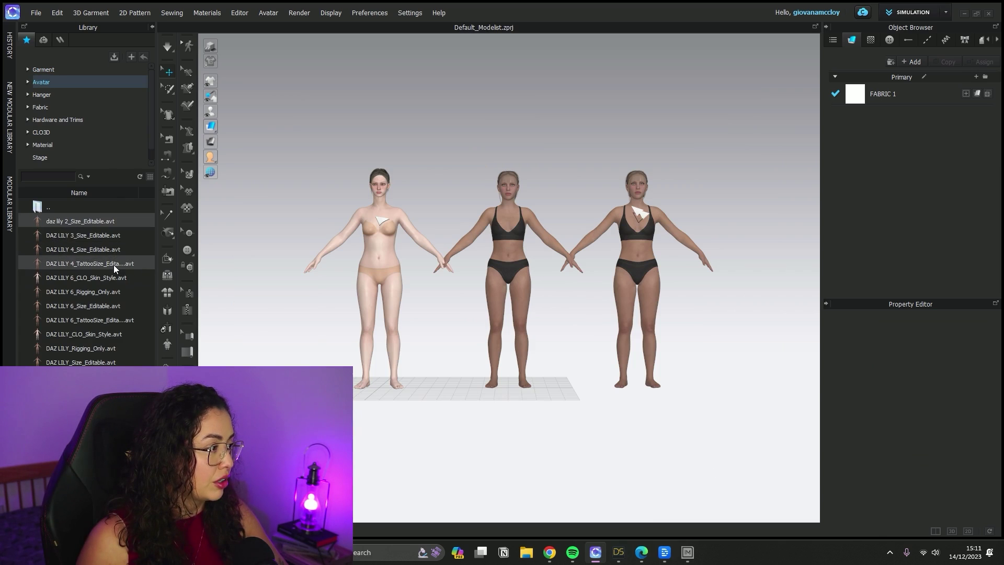
{"action": "mouse_move", "coordinate": [61, 229]}
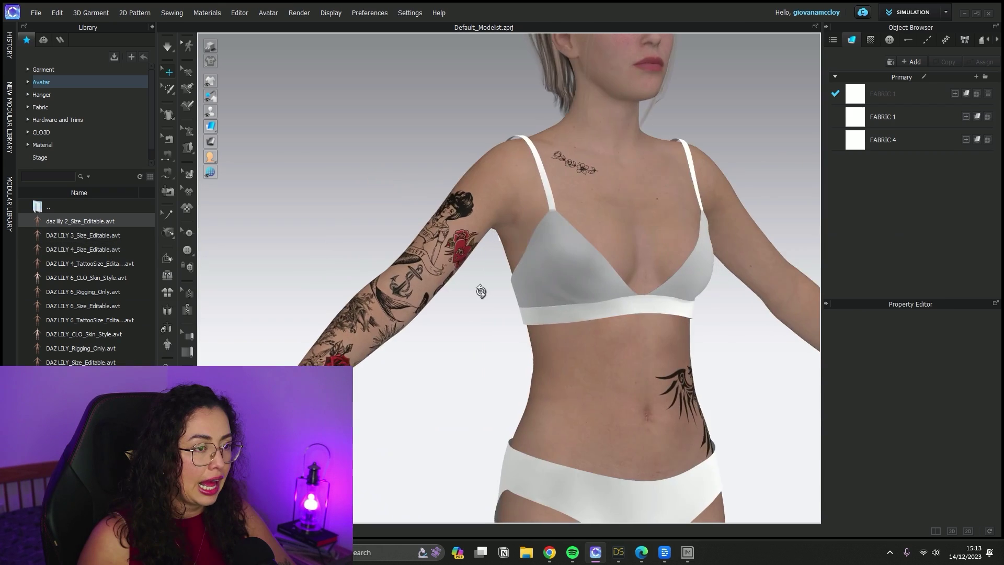
{"action": "scroll", "coordinate": [463, 300], "scroll_direction": "down", "scroll_amount": 5}
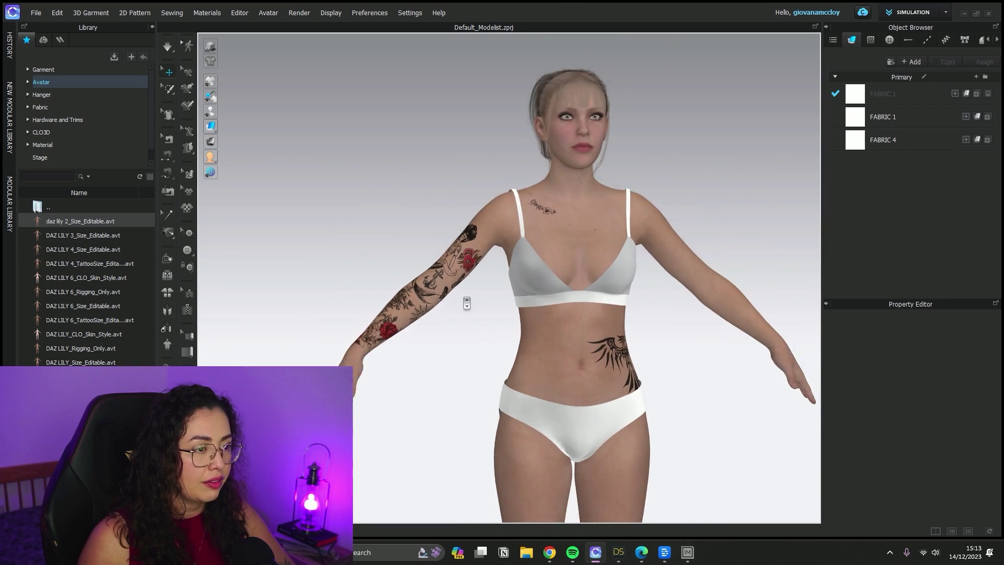
Step: Inspect the tattooed body and hair up close, then return to the full-body front view
{"action": "right_click_drag", "start_coordinate": [684, 184], "coordinate": [429, 298]}
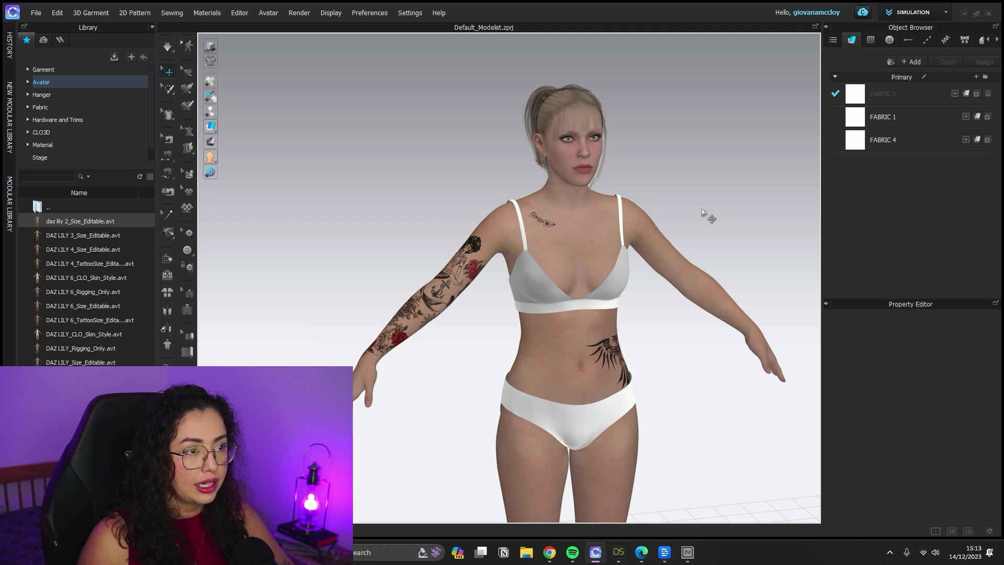
{"action": "right_click_drag", "start_coordinate": [691, 373], "coordinate": [662, 356]}
{"action": "scroll", "coordinate": [486, 280], "scroll_direction": "up", "scroll_amount": 3}
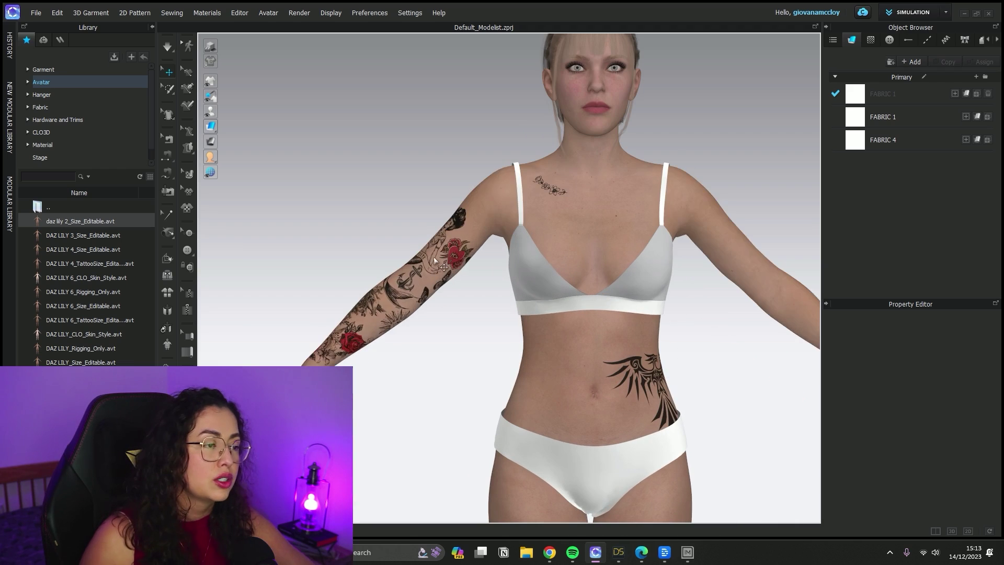
{"action": "left_click", "coordinate": [434, 257]}
{"action": "left_click", "coordinate": [545, 193]}
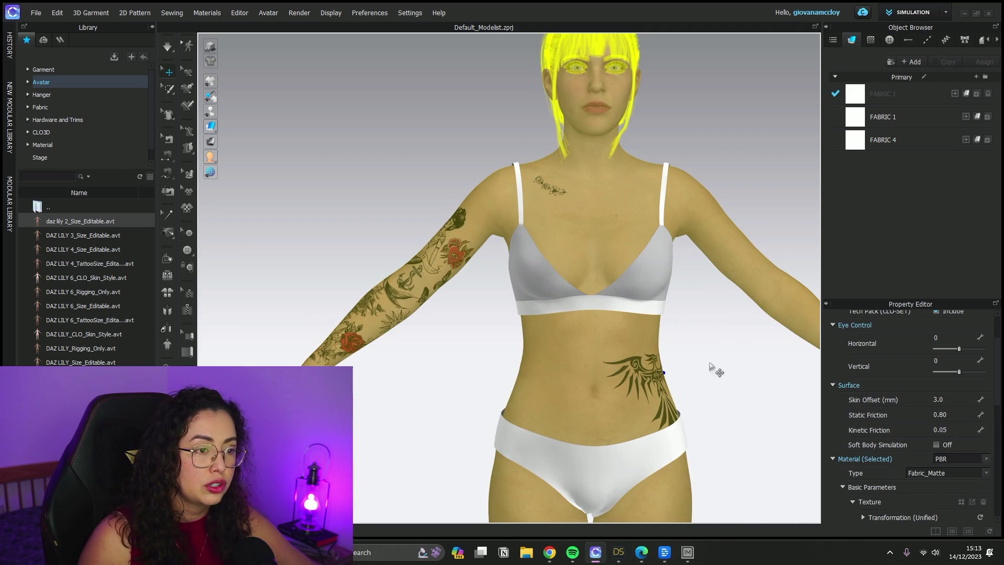
{"action": "scroll", "coordinate": [721, 314], "scroll_direction": "up", "scroll_amount": 5}
{"action": "middle_click_drag", "start_coordinate": [713, 262], "coordinate": [577, 263]}
{"action": "scroll", "coordinate": [661, 256], "scroll_direction": "up", "scroll_amount": 3}
{"action": "scroll", "coordinate": [602, 257], "scroll_direction": "up", "scroll_amount": 2}
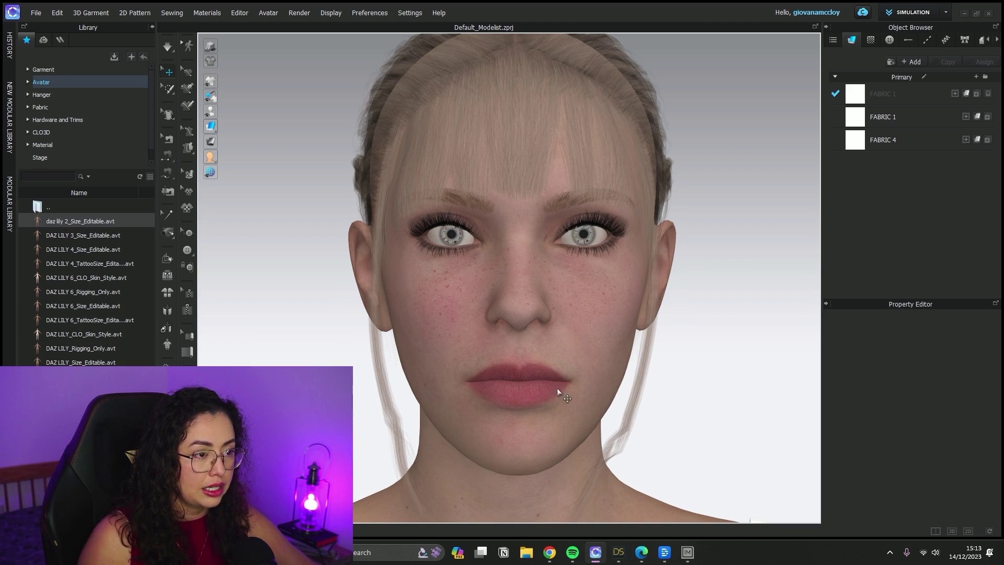
{"action": "key", "text": "2"}
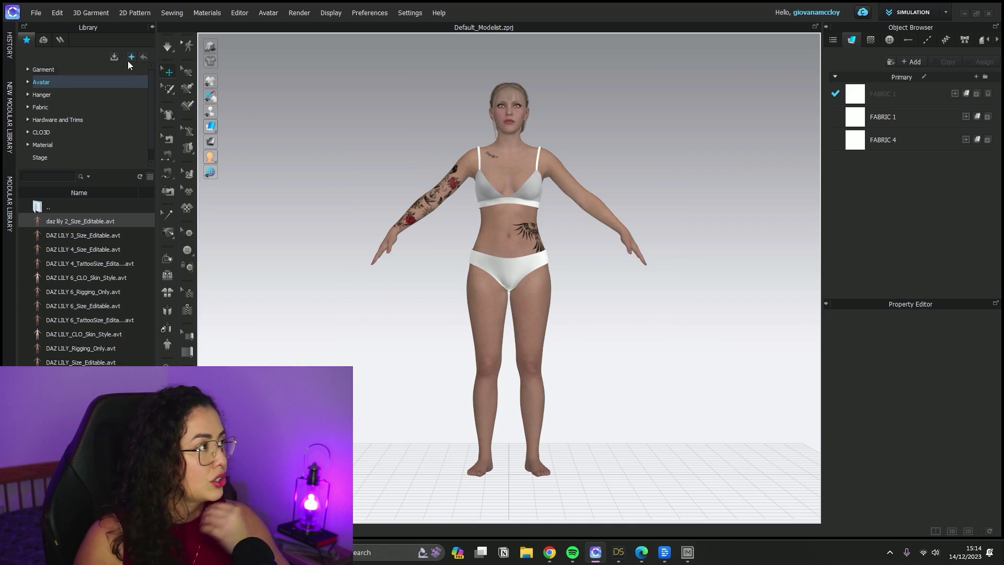
Step: Open File > Save As and close it without saving
{"action": "left_click", "coordinate": [36, 13]}
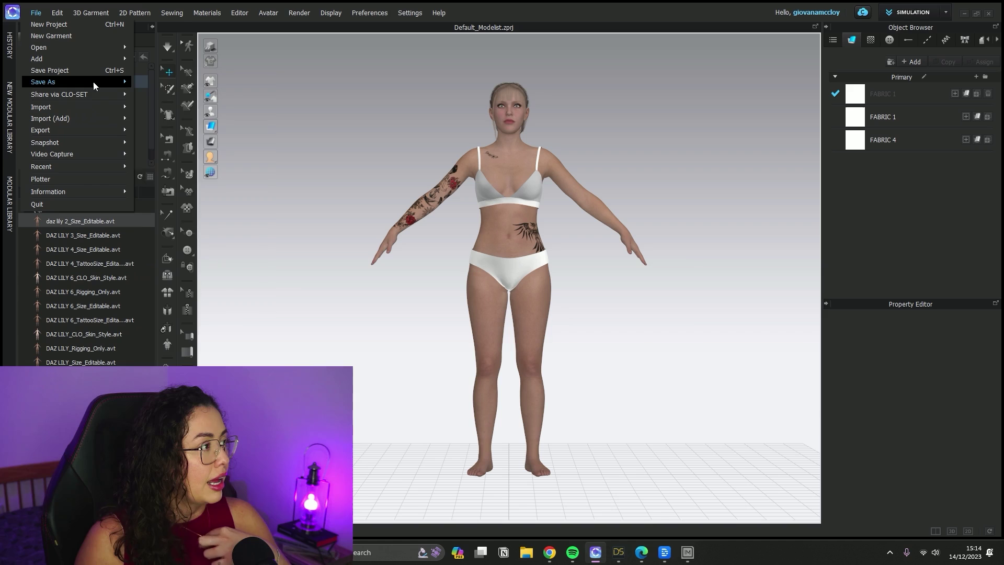
{"action": "mouse_move", "coordinate": [93, 81]}
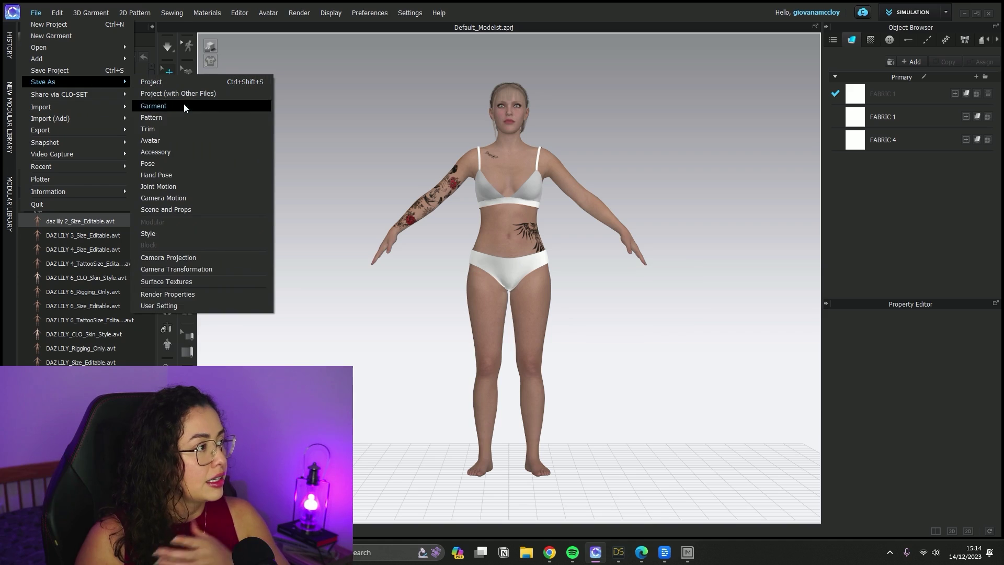
{"action": "left_click", "coordinate": [320, 128]}
{"action": "mouse_move", "coordinate": [110, 317]}
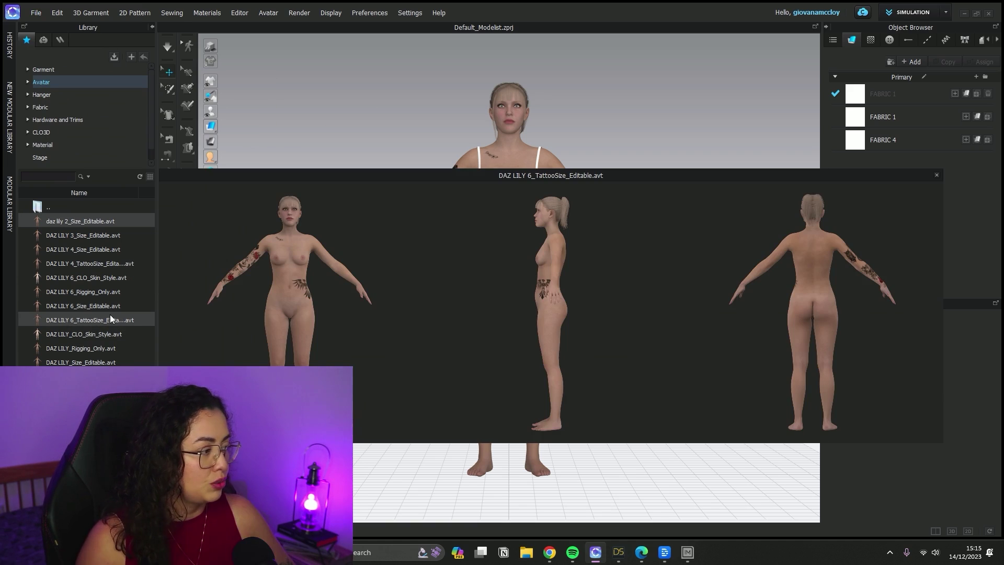